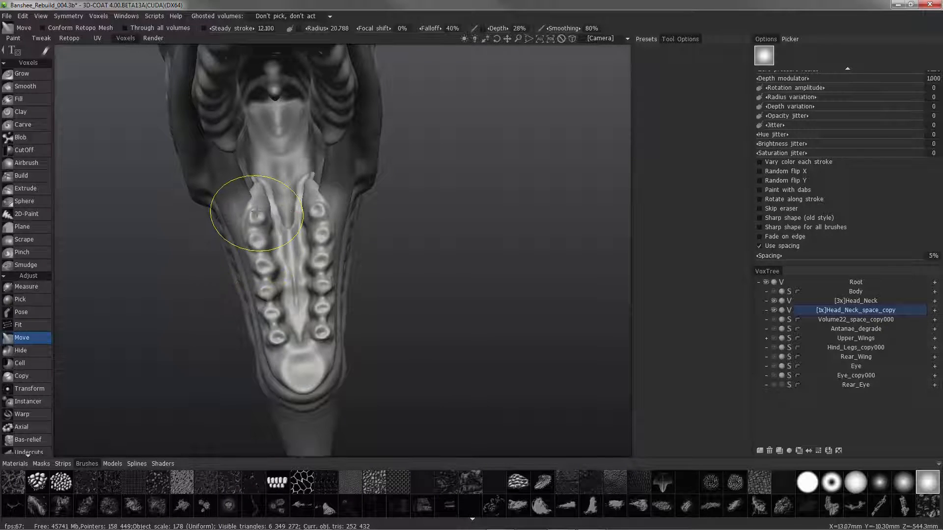
# Step: Reposition the rear tooth sockets of the lower gum with the Move brush, reducing its radius to 13.372
pyautogui.moveTo(250, 203); pyautogui.dragTo(250, 203)
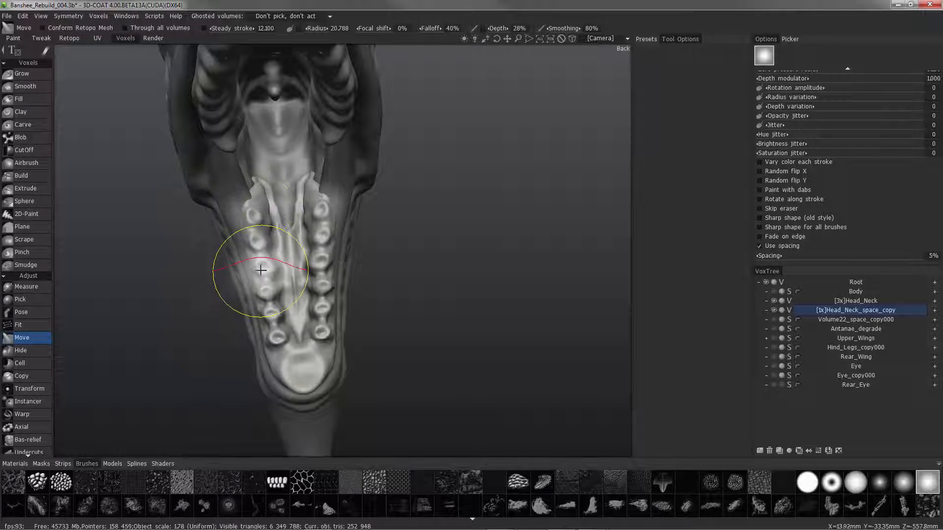
pyautogui.moveTo(261, 267); pyautogui.dragTo(272, 240)
pyautogui.press('[')
pyautogui.press('[')
pyautogui.press('[')
pyautogui.press('[')
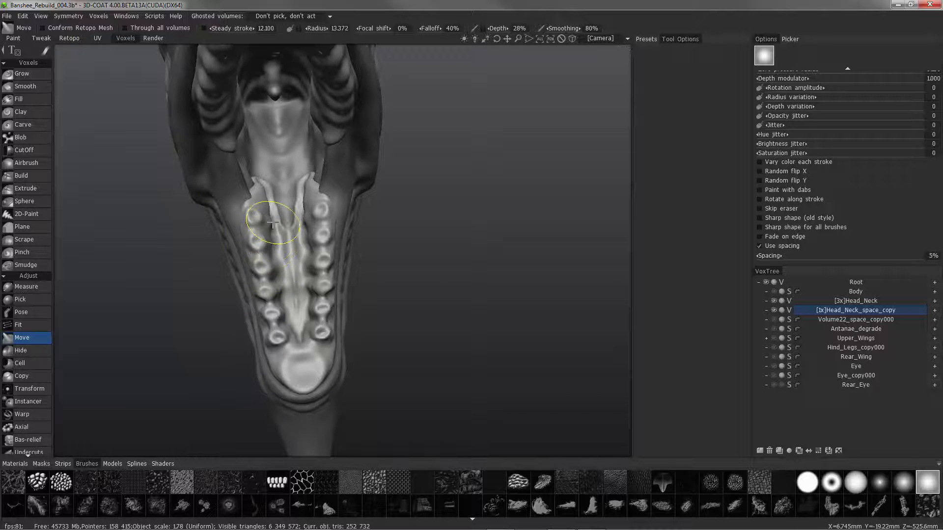
pyautogui.moveTo(209, 205); pyautogui.dragTo(178, 208)
pyautogui.moveTo(246, 221); pyautogui.dragTo(238, 220)
pyautogui.moveTo(140, 224)
pyautogui.mouseDown()
pyautogui.moveTo(211, 223)
pyautogui.moveTo(166, 227)
pyautogui.mouseUp()
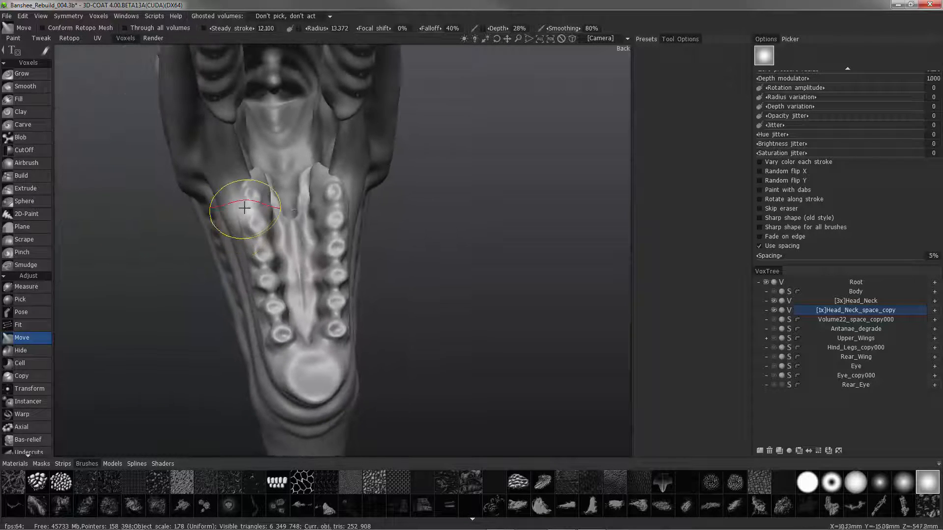
# Step: Shift the side of the lower gum by its rearmost sockets with the Move brush at a radius of 18.949
pyautogui.moveTo(245, 208); pyautogui.dragTo(240, 207, button='right')
pyautogui.moveTo(238, 209)
pyautogui.mouseDown()
pyautogui.moveTo(247, 296)
pyautogui.moveTo(193, 314)
pyautogui.moveTo(163, 337)
pyautogui.moveTo(233, 348)
pyautogui.mouseUp()
pyautogui.keyDown('alt'); pyautogui.moveTo(233, 347); pyautogui.dragTo(248, 248, button='right'); pyautogui.keyUp('alt')
pyautogui.keyDown('alt'); pyautogui.moveTo(248, 249); pyautogui.dragTo(253, 235); pyautogui.keyUp('alt')
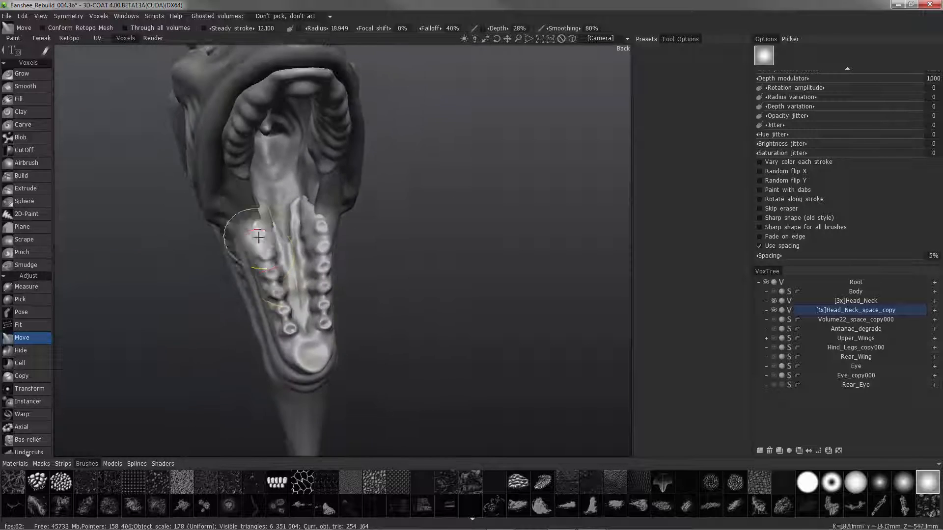
# Step: Reshape the rear end of the lower gum where it meets the jaw, using the Move brush at a radius of 25.835
pyautogui.keyDown('alt'); pyautogui.moveTo(287, 351); pyautogui.dragTo(252, 295, button='right'); pyautogui.keyUp('alt')
pyautogui.keyDown('alt'); pyautogui.moveTo(252, 295); pyautogui.dragTo(145, 249); pyautogui.keyUp('alt')
pyautogui.moveTo(214, 257); pyautogui.dragTo(231, 246, button='right')
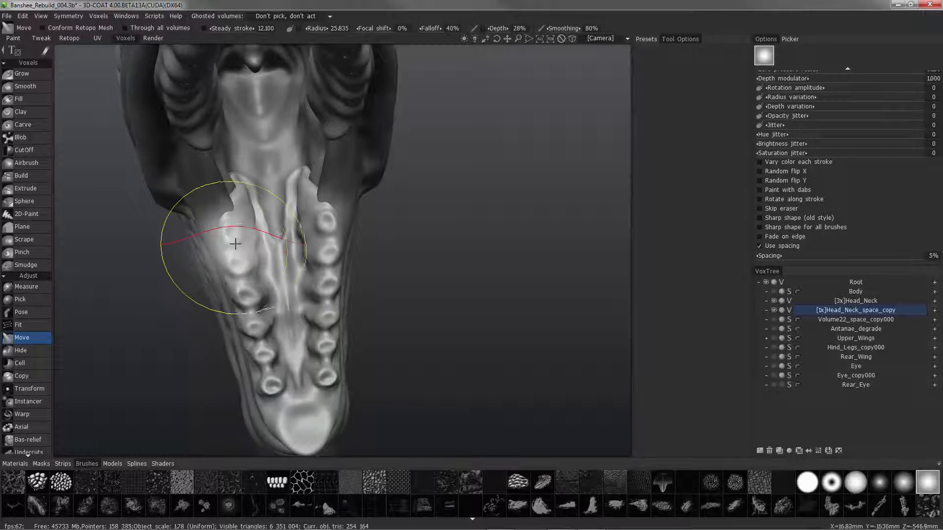
pyautogui.moveTo(229, 215); pyautogui.dragTo(232, 212)
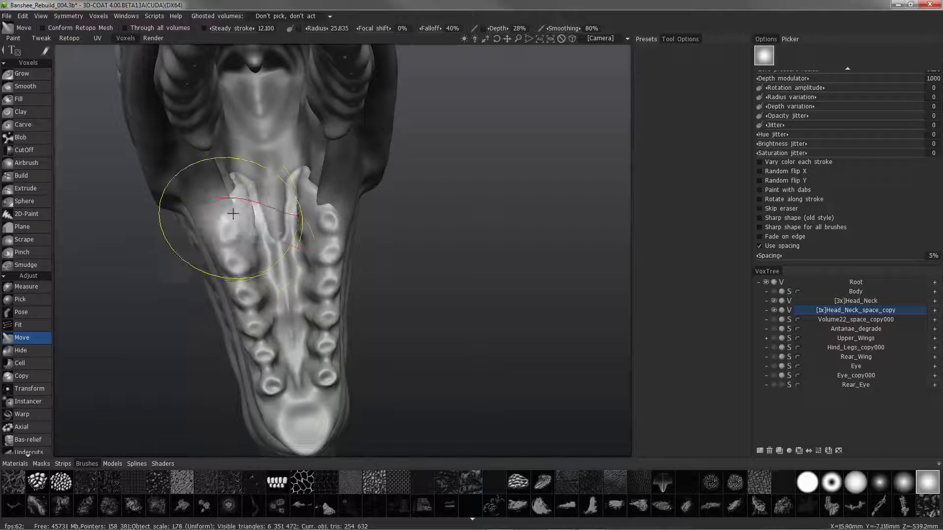
pyautogui.moveTo(245, 257); pyautogui.dragTo(223, 258, button='right')
pyautogui.moveTo(223, 258)
pyautogui.keyDown('alt'); pyautogui.mouseDown()
pyautogui.moveTo(212, 258)
pyautogui.moveTo(261, 244)
pyautogui.moveTo(259, 184)
pyautogui.mouseUp(); pyautogui.keyUp('alt')
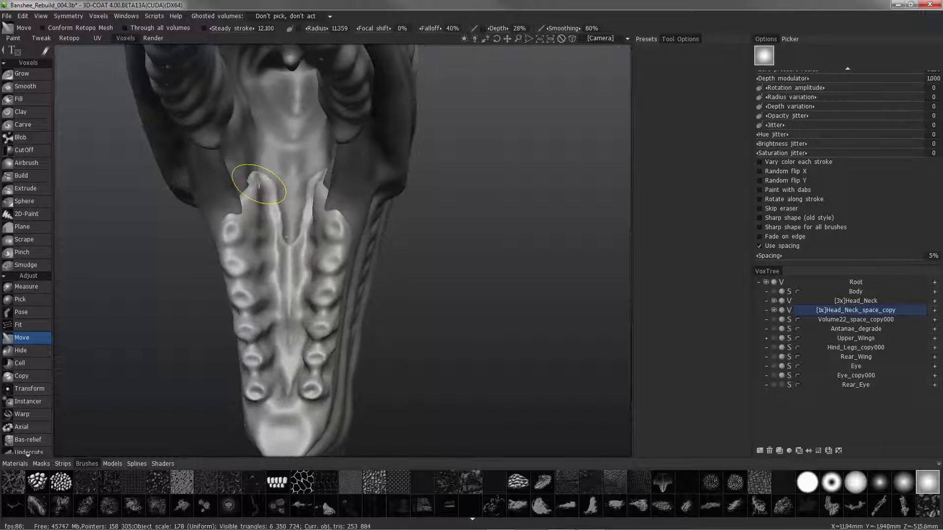
# Step: Fill out the rear edge of the lower gum with the Grow brush at radius 4.068 and 67% depth
pyautogui.click(21, 73)
pyautogui.moveTo(223, 238); pyautogui.dragTo(219, 246)
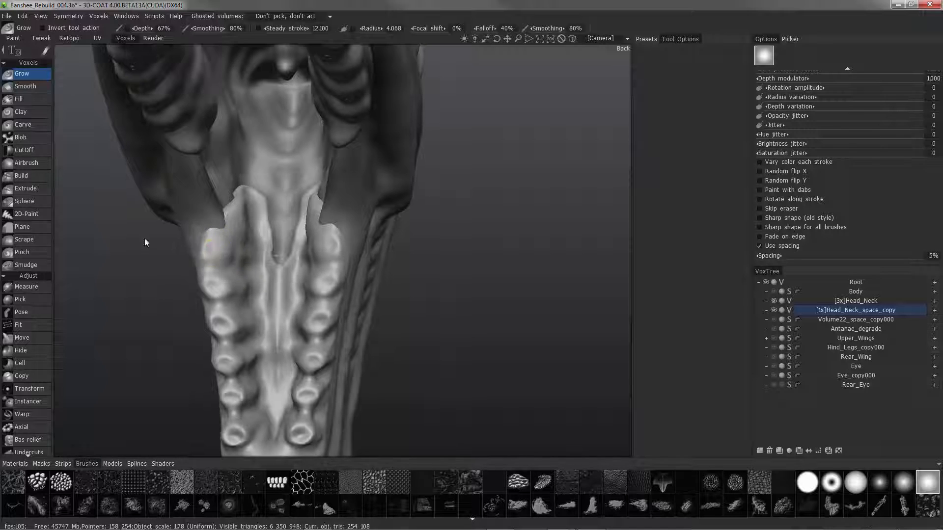
pyautogui.keyDown('alt'); pyautogui.moveTo(145, 241); pyautogui.dragTo(212, 254); pyautogui.keyUp('alt')
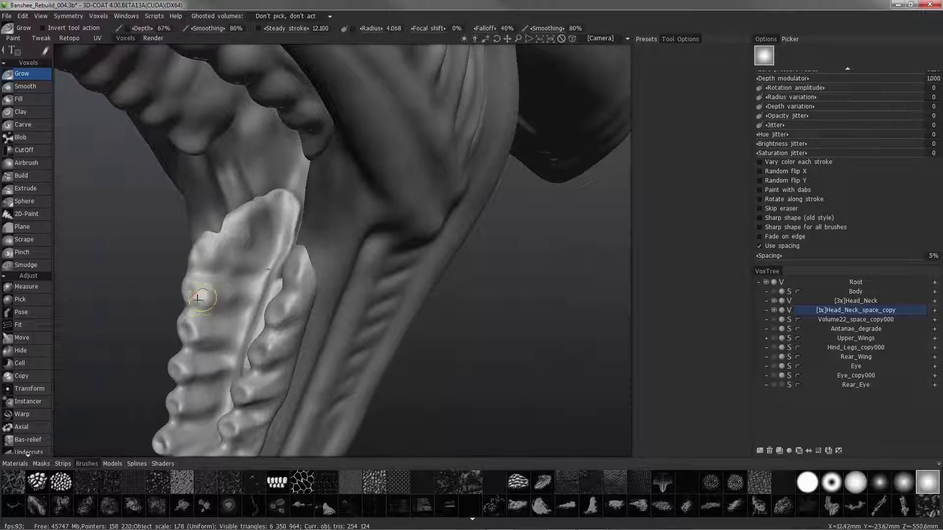
pyautogui.keyDown('alt'); pyautogui.moveTo(197, 298); pyautogui.dragTo(200, 322); pyautogui.keyUp('alt')
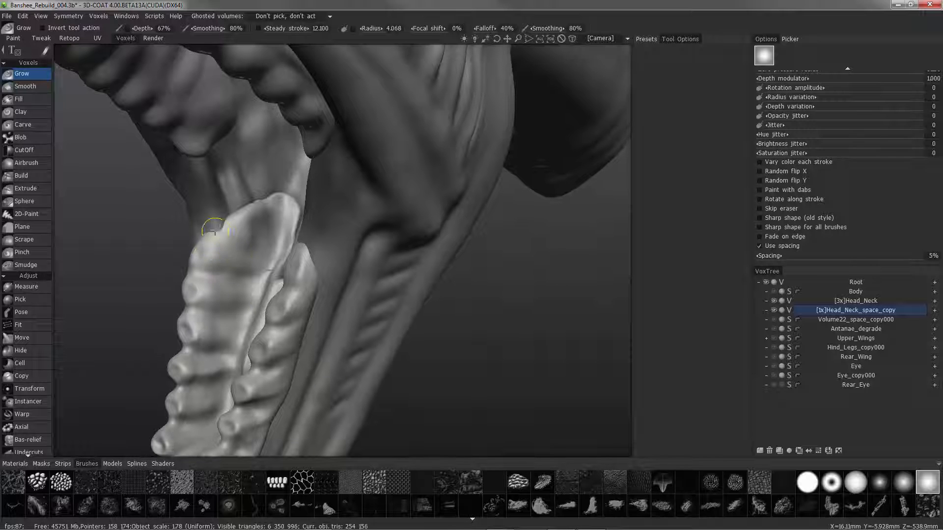
pyautogui.moveTo(217, 227)
pyautogui.keyDown('alt'); pyautogui.mouseDown()
pyautogui.moveTo(242, 214)
pyautogui.moveTo(265, 240)
pyautogui.moveTo(164, 238)
pyautogui.moveTo(258, 316)
pyautogui.moveTo(221, 314)
pyautogui.moveTo(255, 317)
pyautogui.moveTo(278, 337)
pyautogui.moveTo(206, 334)
pyautogui.moveTo(248, 387)
pyautogui.moveTo(284, 365)
pyautogui.mouseUp(); pyautogui.keyUp('alt')
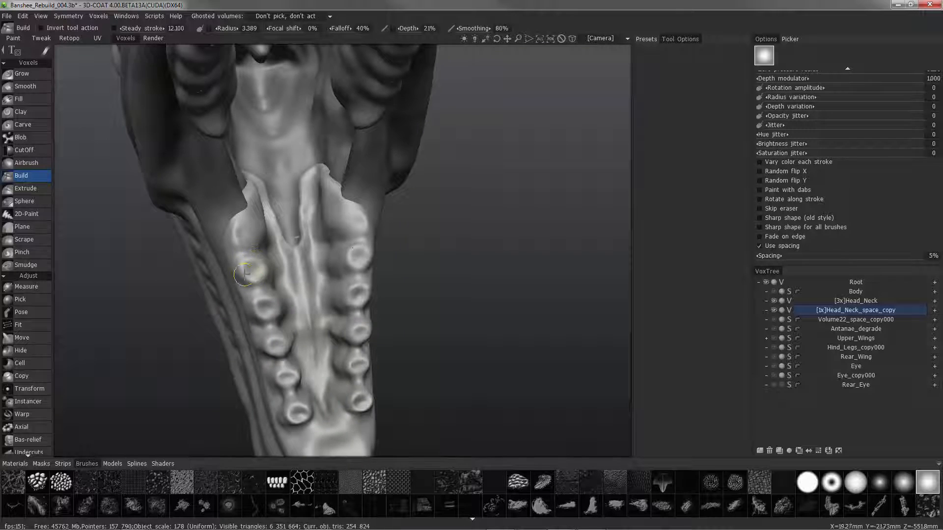
# Step: Hide the Head_Neck layer and thicken the exposed underside of the lower gum with the Build brush at 21% depth
pyautogui.moveTo(244, 274)
pyautogui.keyDown('alt'); pyautogui.mouseDown()
pyautogui.moveTo(237, 238)
pyautogui.moveTo(131, 278)
pyautogui.moveTo(442, 358)
pyautogui.moveTo(448, 392)
pyautogui.moveTo(429, 396)
pyautogui.moveTo(440, 368)
pyautogui.mouseUp(); pyautogui.keyUp('alt')
pyautogui.click(774, 301)
pyautogui.moveTo(382, 364); pyautogui.dragTo(390, 362)
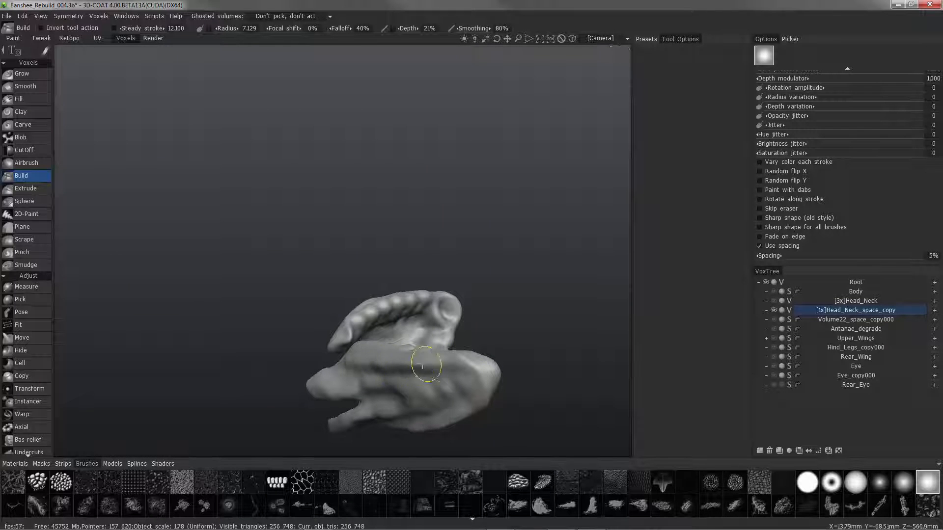
pyautogui.moveTo(457, 373); pyautogui.dragTo(464, 374)
# Step: Build up more volume along the underside and tip of the lower gum at 46% depth
pyautogui.moveTo(402, 344)
pyautogui.keyDown('alt'); pyautogui.mouseDown()
pyautogui.moveTo(486, 368)
pyautogui.moveTo(466, 367)
pyautogui.mouseUp(); pyautogui.keyUp('alt')
pyautogui.moveTo(456, 359)
pyautogui.keyDown('alt'); pyautogui.mouseDown()
pyautogui.moveTo(457, 383)
pyautogui.moveTo(446, 369)
pyautogui.mouseUp(); pyautogui.keyUp('alt')
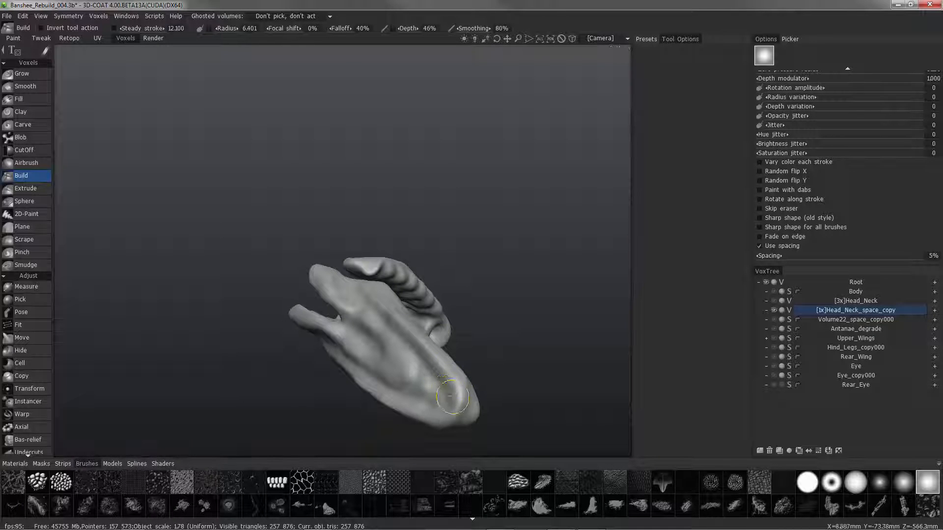
pyautogui.keyDown('alt'); pyautogui.moveTo(436, 414); pyautogui.dragTo(434, 421); pyautogui.keyUp('alt')
pyautogui.moveTo(367, 292)
pyautogui.keyDown('alt'); pyautogui.mouseDown()
pyautogui.moveTo(343, 273)
pyautogui.moveTo(395, 301)
pyautogui.moveTo(400, 341)
pyautogui.moveTo(421, 393)
pyautogui.moveTo(433, 393)
pyautogui.mouseUp(); pyautogui.keyUp('alt')
pyautogui.moveTo(433, 392)
pyautogui.keyDown('alt'); pyautogui.mouseDown()
pyautogui.moveTo(417, 361)
pyautogui.moveTo(362, 307)
pyautogui.moveTo(328, 303)
pyautogui.moveTo(312, 357)
pyautogui.moveTo(325, 323)
pyautogui.moveTo(284, 329)
pyautogui.moveTo(278, 337)
pyautogui.moveTo(312, 344)
pyautogui.moveTo(270, 352)
pyautogui.moveTo(316, 346)
pyautogui.moveTo(270, 341)
pyautogui.moveTo(276, 346)
pyautogui.moveTo(319, 307)
pyautogui.moveTo(320, 316)
pyautogui.moveTo(269, 330)
pyautogui.moveTo(281, 334)
pyautogui.mouseUp(); pyautogui.keyUp('alt')
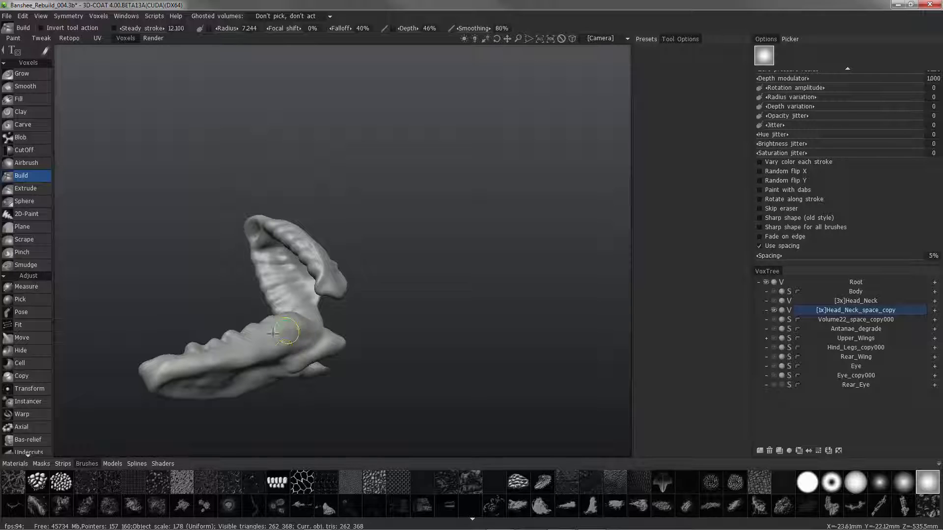
# Step: Thicken the gums further with Build and adjust the Head_Neck mouth wall beside them with the Move brush at radius 16.376
pyautogui.moveTo(273, 333)
pyautogui.keyDown('alt'); pyautogui.mouseDown()
pyautogui.moveTo(295, 320)
pyautogui.moveTo(209, 197)
pyautogui.moveTo(242, 177)
pyautogui.moveTo(218, 302)
pyautogui.moveTo(204, 275)
pyautogui.moveTo(161, 286)
pyautogui.moveTo(157, 277)
pyautogui.moveTo(256, 318)
pyautogui.mouseUp(); pyautogui.keyUp('alt')
pyautogui.press(']')
pyautogui.moveTo(150, 301); pyautogui.dragTo(285, 332)
pyautogui.moveTo(251, 348)
pyautogui.keyDown('alt'); pyautogui.mouseDown()
pyautogui.moveTo(316, 269)
pyautogui.moveTo(294, 295)
pyautogui.mouseUp(); pyautogui.keyUp('alt')
pyautogui.press('[')
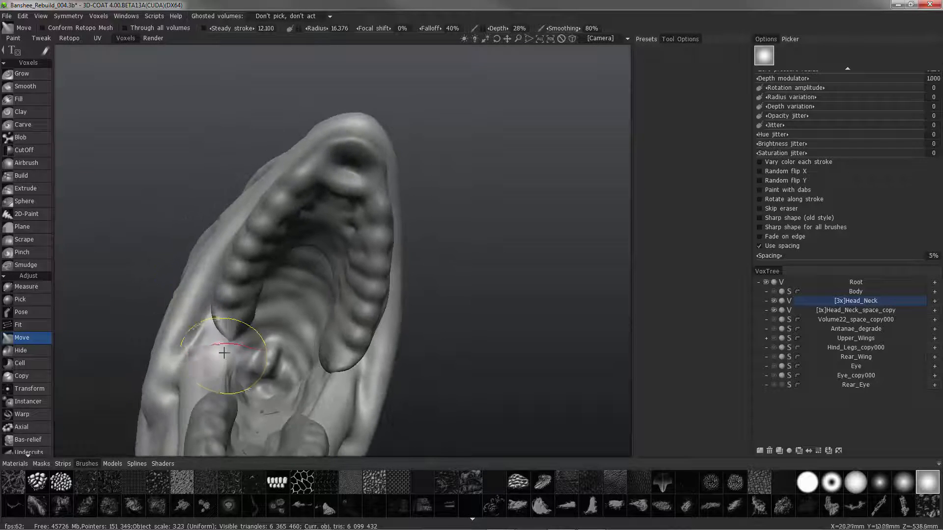
# Step: Hide the Head_Neck layer and rename the Head_Neck_space_copy layer to Gums
pyautogui.keyDown('alt'); pyautogui.moveTo(224, 353); pyautogui.dragTo(786, 309); pyautogui.keyUp('alt')
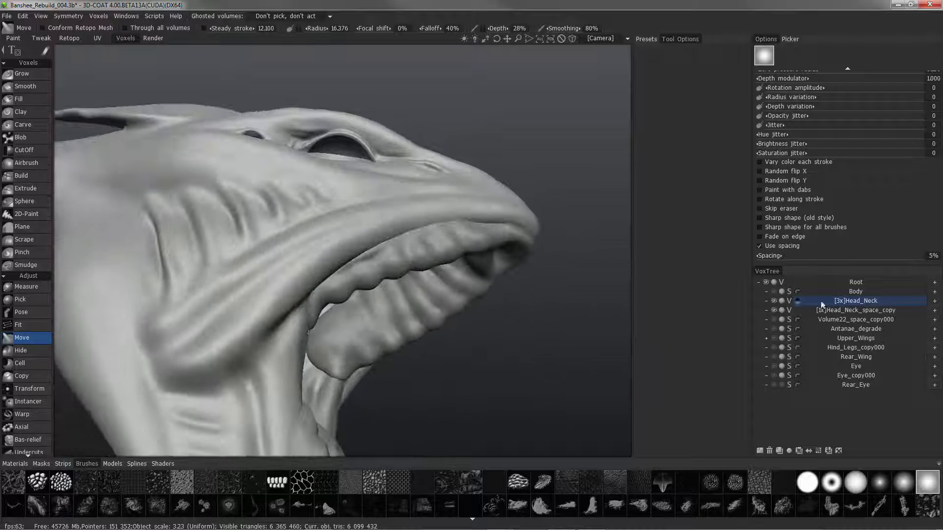
pyautogui.click(774, 301)
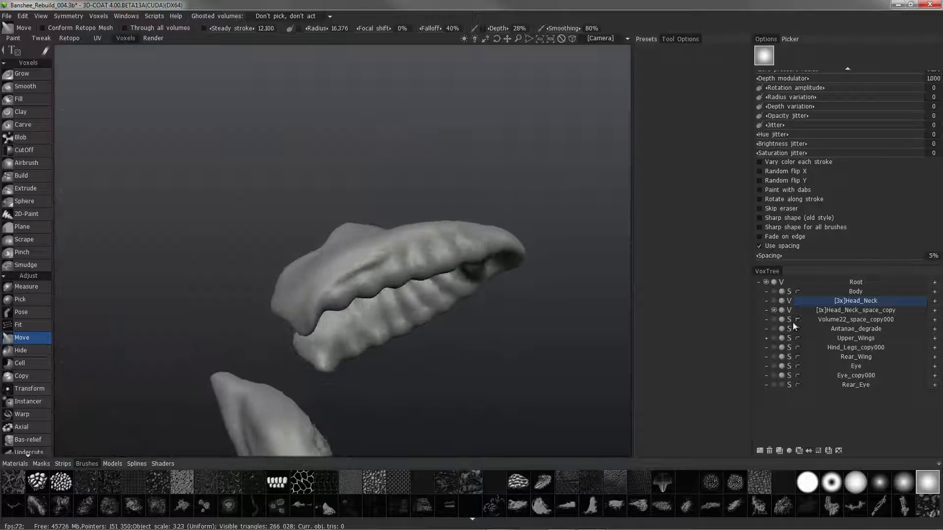
pyautogui.doubleClick(851, 310)
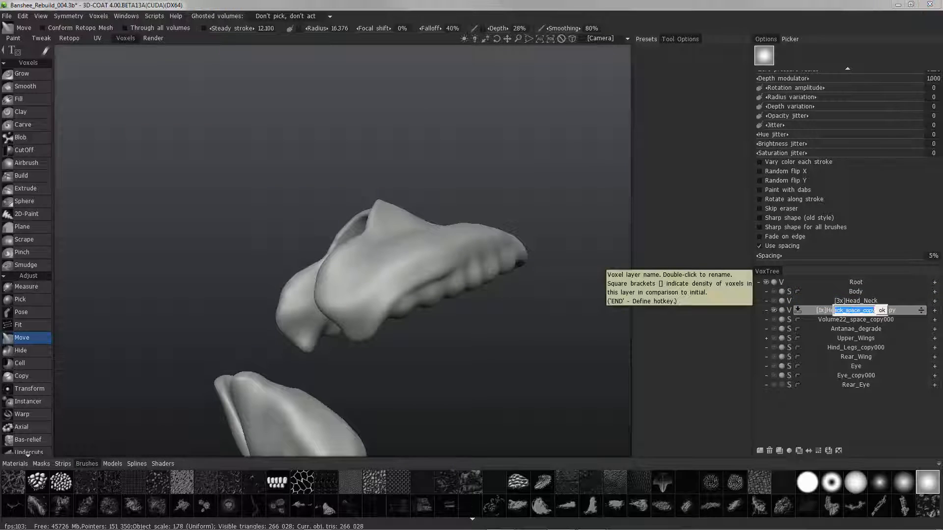
pyautogui.write('Gums')
pyautogui.press('Return')
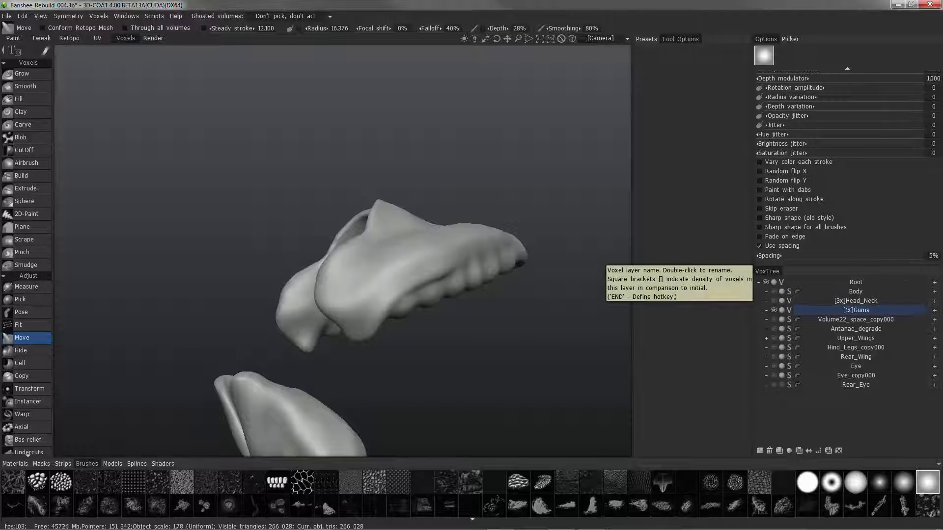
# Step: Build up the rear end of the upper gum at 46% depth and show the Head_Neck layer to check the fit
pyautogui.moveTo(314, 314)
pyautogui.keyDown('alt'); pyautogui.mouseDown()
pyautogui.moveTo(296, 375)
pyautogui.moveTo(294, 307)
pyautogui.moveTo(304, 297)
pyautogui.moveTo(278, 330)
pyautogui.moveTo(284, 350)
pyautogui.mouseUp(); pyautogui.keyUp('alt')
pyautogui.click(27, 180)
pyautogui.moveTo(311, 334)
pyautogui.mouseDown()
pyautogui.moveTo(284, 354)
pyautogui.moveTo(324, 318)
pyautogui.mouseUp()
pyautogui.moveTo(273, 337)
pyautogui.keyDown('alt'); pyautogui.mouseDown()
pyautogui.moveTo(277, 331)
pyautogui.moveTo(260, 339)
pyautogui.moveTo(256, 320)
pyautogui.moveTo(255, 361)
pyautogui.moveTo(252, 330)
pyautogui.moveTo(99, 324)
pyautogui.moveTo(113, 291)
pyautogui.moveTo(43, 254)
pyautogui.moveTo(157, 244)
pyautogui.moveTo(142, 258)
pyautogui.mouseUp(); pyautogui.keyUp('alt')
pyautogui.keyDown('alt'); pyautogui.moveTo(142, 257); pyautogui.dragTo(79, 314, button='right'); pyautogui.keyUp('alt')
pyautogui.click(774, 301)
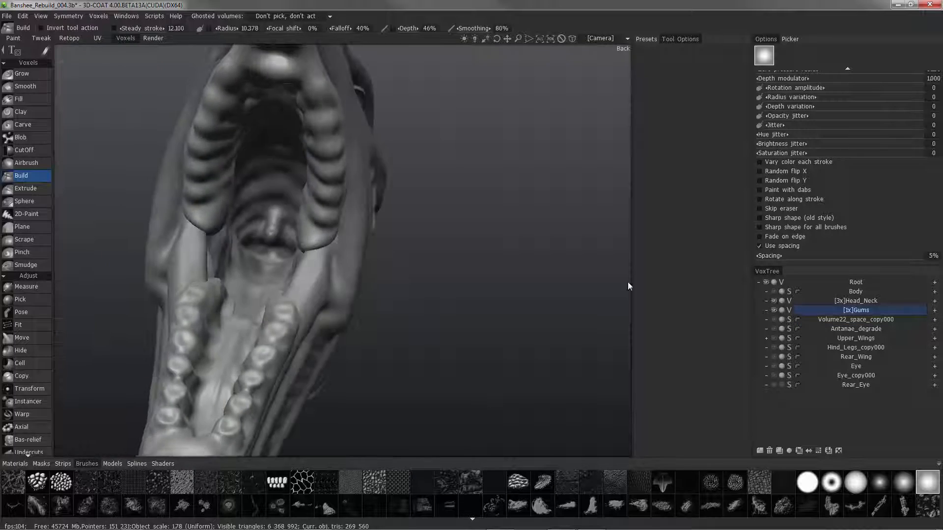
pyautogui.moveTo(392, 270)
pyautogui.keyDown('alt'); pyautogui.mouseDown()
pyautogui.moveTo(1, 252)
pyautogui.moveTo(252, 202)
pyautogui.moveTo(343, 151)
pyautogui.mouseUp(); pyautogui.keyUp('alt')
pyautogui.keyDown('alt'); pyautogui.moveTo(343, 151); pyautogui.dragTo(324, 137, button='right'); pyautogui.keyUp('alt')
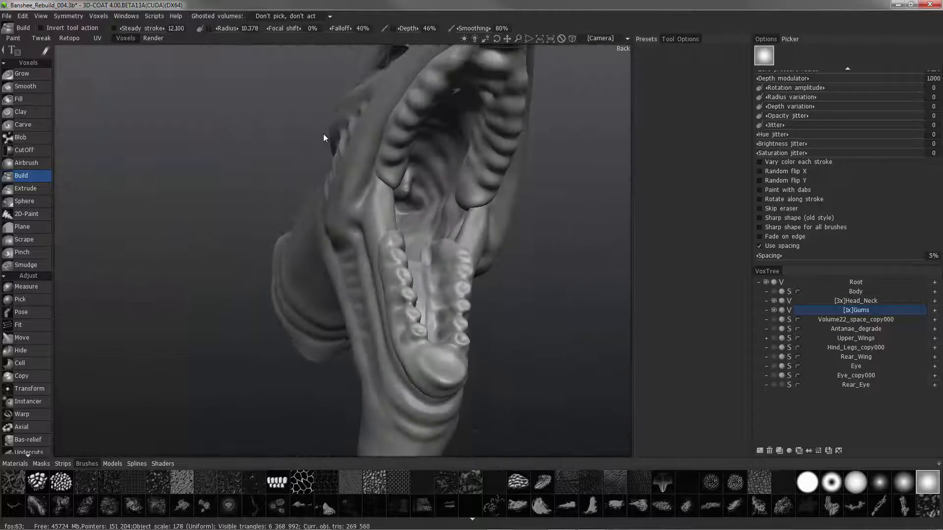
pyautogui.keyDown('alt'); pyautogui.moveTo(324, 137); pyautogui.dragTo(448, 225); pyautogui.keyUp('alt')
# Step: Hide the Head_Neck layer and thicken the rear ends of the upper gum with the Build brush at radius 10.378
pyautogui.click(774, 301)
pyautogui.keyDown('alt'); pyautogui.moveTo(448, 225); pyautogui.dragTo(457, 193, button='right'); pyautogui.keyUp('alt')
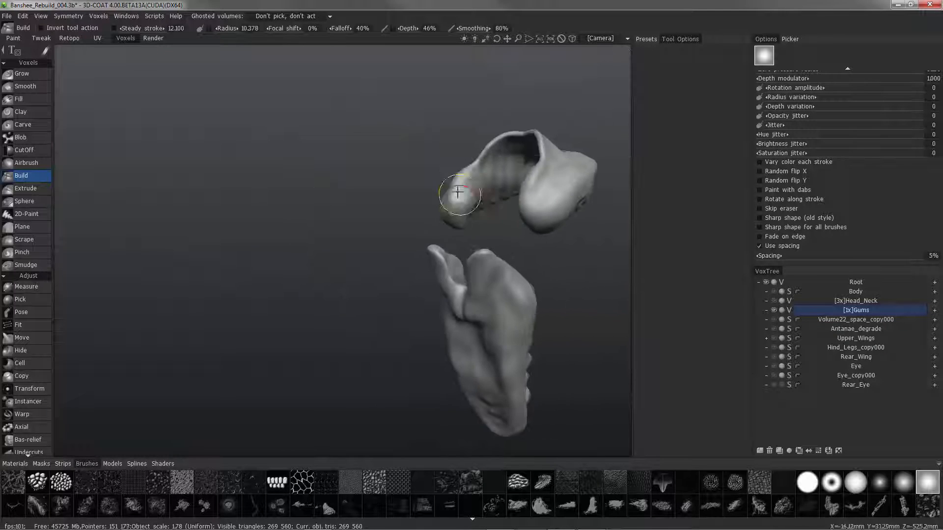
pyautogui.moveTo(457, 193)
pyautogui.keyDown('alt'); pyautogui.mouseDown()
pyautogui.moveTo(424, 215)
pyautogui.moveTo(411, 193)
pyautogui.moveTo(437, 201)
pyautogui.mouseUp(); pyautogui.keyUp('alt')
pyautogui.keyDown('alt'); pyautogui.moveTo(437, 202); pyautogui.dragTo(429, 214, button='right'); pyautogui.keyUp('alt')
pyautogui.moveTo(429, 214)
pyautogui.keyDown('alt'); pyautogui.mouseDown()
pyautogui.moveTo(435, 196)
pyautogui.moveTo(438, 208)
pyautogui.moveTo(422, 197)
pyautogui.mouseUp(); pyautogui.keyUp('alt')
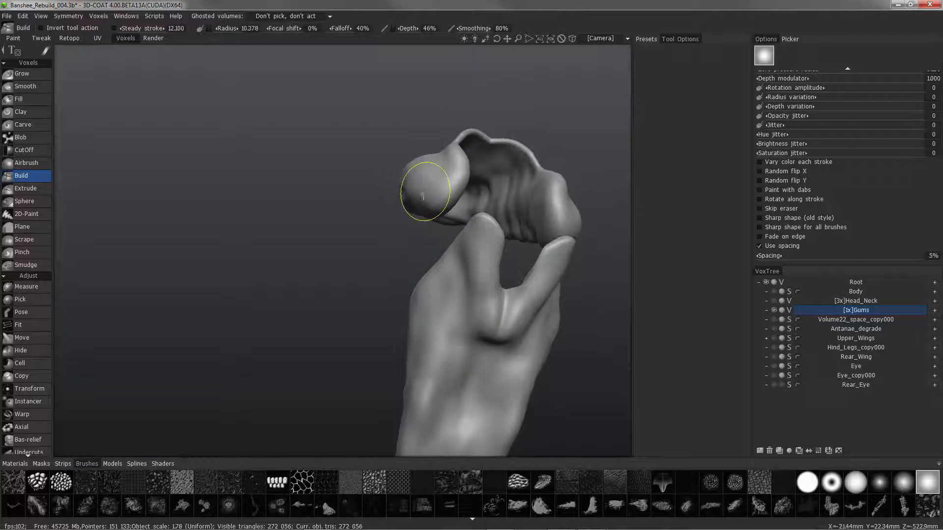
pyautogui.keyDown('alt'); pyautogui.moveTo(426, 156); pyautogui.dragTo(516, 214); pyautogui.keyUp('alt')
pyautogui.keyDown('alt'); pyautogui.moveTo(516, 214); pyautogui.dragTo(505, 225, button='right'); pyautogui.keyUp('alt')
pyautogui.moveTo(505, 226)
pyautogui.keyDown('alt'); pyautogui.mouseDown()
pyautogui.moveTo(507, 188)
pyautogui.moveTo(540, 195)
pyautogui.mouseUp(); pyautogui.keyUp('alt')
pyautogui.keyDown('alt'); pyautogui.moveTo(540, 194); pyautogui.dragTo(511, 179, button='right'); pyautogui.keyUp('alt')
pyautogui.moveTo(510, 179)
pyautogui.keyDown('alt'); pyautogui.mouseDown()
pyautogui.moveTo(480, 173)
pyautogui.moveTo(521, 182)
pyautogui.mouseUp(); pyautogui.keyUp('alt')
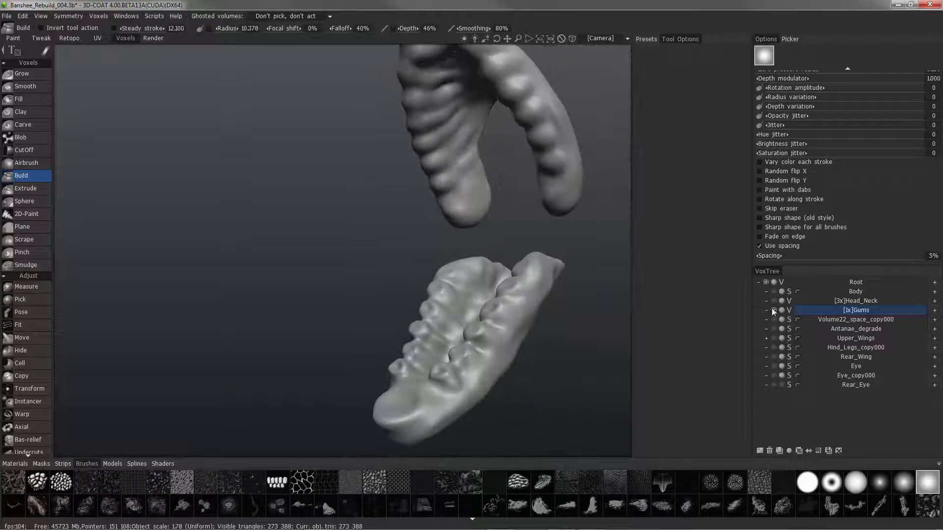
# Step: Show the Head_Neck layer and smooth the gum surfaces at the back of the mouth with the Smooth brush
pyautogui.click(773, 301)
pyautogui.keyDown('alt'); pyautogui.moveTo(383, 194); pyautogui.dragTo(437, 200); pyautogui.keyUp('alt')
pyautogui.keyDown('alt'); pyautogui.moveTo(437, 200); pyautogui.dragTo(282, 142, button='right'); pyautogui.keyUp('alt')
pyautogui.keyDown('alt'); pyautogui.moveTo(282, 143); pyautogui.dragTo(346, 164); pyautogui.keyUp('alt')
pyautogui.keyDown('alt'); pyautogui.moveTo(346, 164); pyautogui.dragTo(63, 120, button='right'); pyautogui.keyUp('alt')
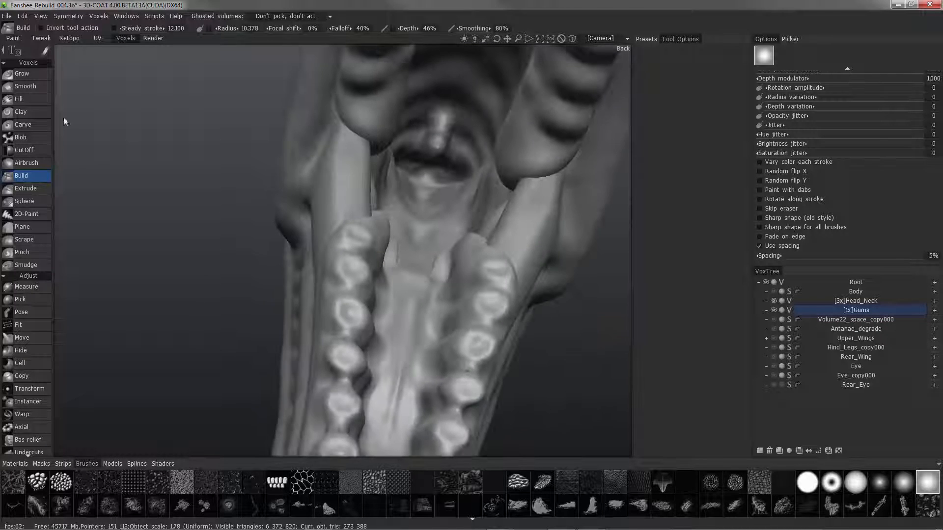
pyautogui.click(28, 90)
pyautogui.keyDown('alt'); pyautogui.moveTo(344, 206); pyautogui.dragTo(389, 200, button='right'); pyautogui.keyUp('alt')
pyautogui.moveTo(389, 200)
pyautogui.keyDown('alt'); pyautogui.mouseDown()
pyautogui.moveTo(432, 179)
pyautogui.moveTo(374, 204)
pyautogui.moveTo(349, 204)
pyautogui.moveTo(340, 184)
pyautogui.moveTo(363, 197)
pyautogui.mouseUp(); pyautogui.keyUp('alt')
pyautogui.keyDown('alt'); pyautogui.moveTo(364, 197); pyautogui.dragTo(278, 175); pyautogui.keyUp('alt')
# Step: Smooth the gum surface toward the throat and behind the lower sockets at 20% depth, starting with a radius of 9.925
pyautogui.moveTo(278, 165); pyautogui.dragTo(288, 154, button='right')
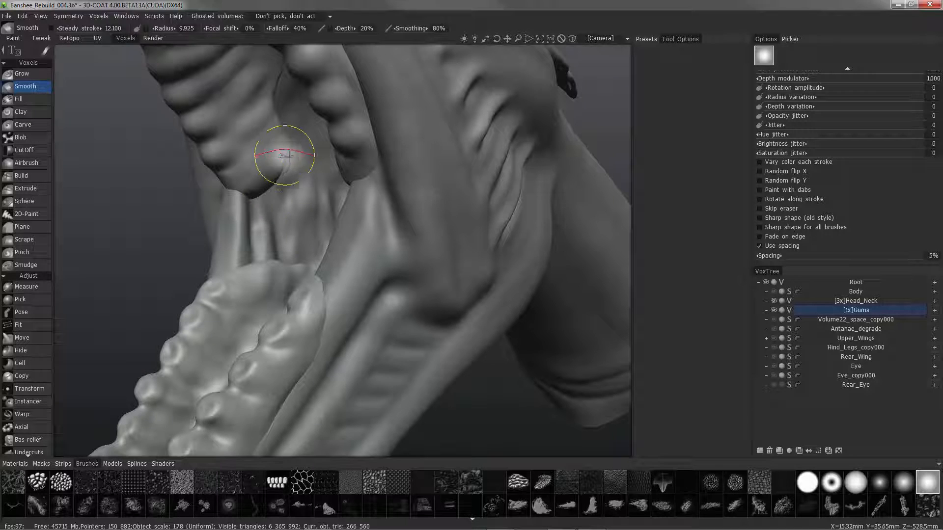
pyautogui.moveTo(288, 154)
pyautogui.mouseDown()
pyautogui.moveTo(279, 169)
pyautogui.moveTo(268, 172)
pyautogui.moveTo(274, 158)
pyautogui.moveTo(210, 190)
pyautogui.moveTo(301, 154)
pyautogui.moveTo(284, 172)
pyautogui.mouseUp()
pyautogui.keyDown('alt'); pyautogui.moveTo(284, 172); pyautogui.dragTo(342, 186); pyautogui.keyUp('alt')
pyautogui.moveTo(342, 186); pyautogui.dragTo(365, 146)
pyautogui.moveTo(358, 153)
pyautogui.keyDown('alt'); pyautogui.mouseDown()
pyautogui.moveTo(336, 203)
pyautogui.moveTo(347, 182)
pyautogui.moveTo(314, 193)
pyautogui.mouseUp(); pyautogui.keyUp('alt')
pyautogui.keyDown('alt'); pyautogui.moveTo(339, 206); pyautogui.dragTo(256, 255); pyautogui.keyUp('alt')
pyautogui.keyDown('alt'); pyautogui.moveTo(294, 235); pyautogui.dragTo(265, 294, button='right'); pyautogui.keyUp('alt')
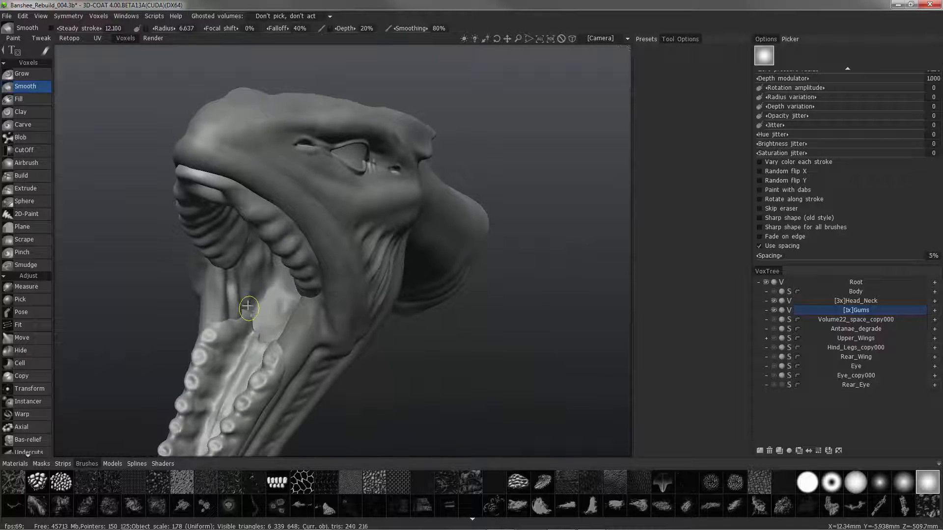
# Step: Disable the Cuda smooth boost option for voxel smoothing
pyautogui.keyDown('alt'); pyautogui.moveTo(252, 329); pyautogui.dragTo(278, 316); pyautogui.keyUp('alt')
pyautogui.keyDown('alt'); pyautogui.moveTo(278, 316); pyautogui.dragTo(294, 265, button='right'); pyautogui.keyUp('alt')
pyautogui.moveTo(285, 275)
pyautogui.keyDown('alt'); pyautogui.mouseDown()
pyautogui.moveTo(312, 278)
pyautogui.moveTo(308, 292)
pyautogui.mouseUp(); pyautogui.keyUp('alt')
pyautogui.click(99, 17)
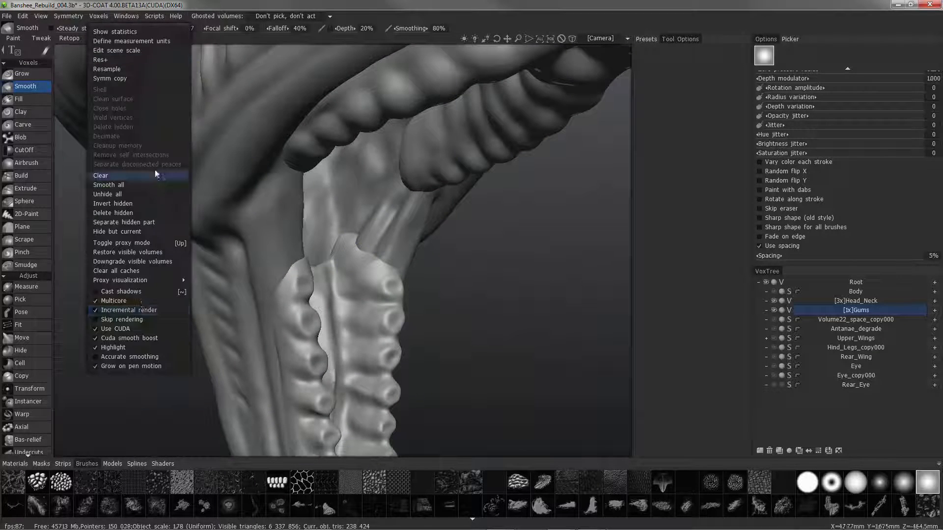
pyautogui.click(118, 339)
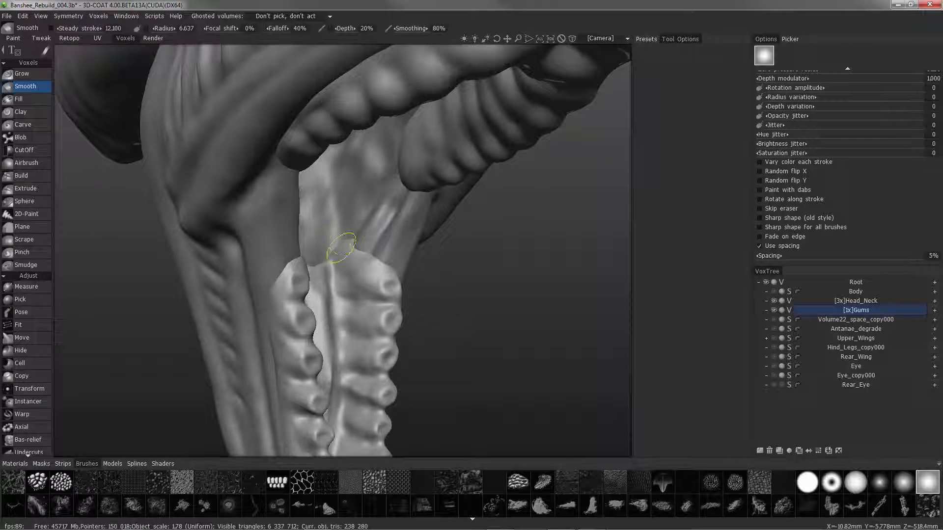
# Step: Smooth the rear and outer side of the lower gum where it meets the jaw, using a brush radius of 6.637
pyautogui.moveTo(341, 247)
pyautogui.keyDown('alt'); pyautogui.mouseDown()
pyautogui.moveTo(321, 236)
pyautogui.moveTo(297, 263)
pyautogui.moveTo(319, 265)
pyautogui.moveTo(340, 251)
pyautogui.moveTo(321, 240)
pyautogui.mouseUp(); pyautogui.keyUp('alt')
pyautogui.keyDown('alt'); pyautogui.moveTo(322, 241); pyautogui.dragTo(311, 196); pyautogui.keyUp('alt')
pyautogui.keyDown('alt'); pyautogui.moveTo(312, 196); pyautogui.dragTo(195, 229, button='right'); pyautogui.keyUp('alt')
pyautogui.moveTo(196, 229)
pyautogui.keyDown('alt'); pyautogui.mouseDown()
pyautogui.moveTo(287, 238)
pyautogui.moveTo(291, 253)
pyautogui.mouseUp(); pyautogui.keyUp('alt')
pyautogui.moveTo(291, 253)
pyautogui.keyDown('alt'); pyautogui.mouseDown()
pyautogui.moveTo(383, 256)
pyautogui.moveTo(237, 267)
pyautogui.moveTo(265, 284)
pyautogui.mouseUp(); pyautogui.keyUp('alt')
pyautogui.keyDown('alt'); pyautogui.moveTo(265, 283); pyautogui.dragTo(245, 273); pyautogui.keyUp('alt')
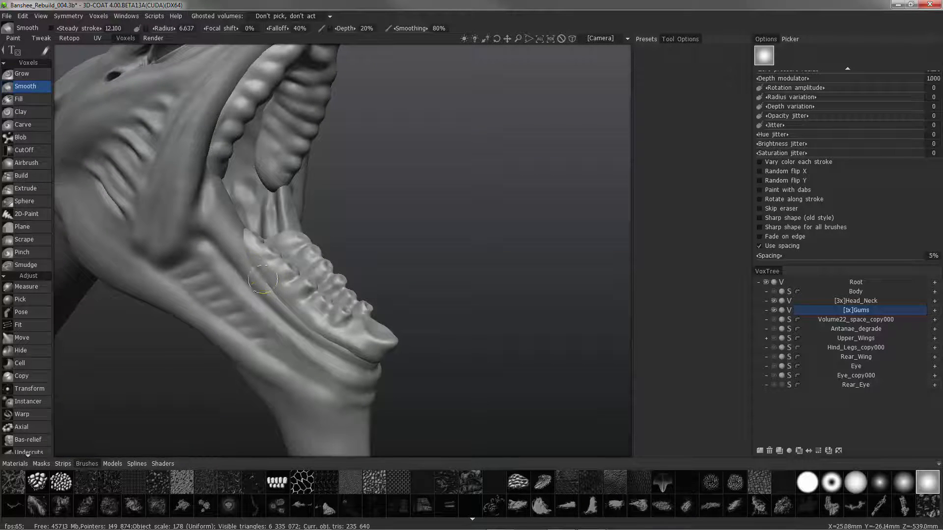
pyautogui.moveTo(247, 261); pyautogui.dragTo(267, 285)
# Step: Continue smoothing the lower gum toward its front end at 20% depth
pyautogui.keyDown('alt'); pyautogui.moveTo(344, 295); pyautogui.dragTo(314, 295, button='right'); pyautogui.keyUp('alt')
pyautogui.moveTo(363, 304)
pyautogui.keyDown('alt'); pyautogui.mouseDown()
pyautogui.moveTo(482, 329)
pyautogui.moveTo(444, 315)
pyautogui.moveTo(472, 325)
pyautogui.moveTo(414, 329)
pyautogui.moveTo(455, 329)
pyautogui.mouseUp(); pyautogui.keyUp('alt')
pyautogui.moveTo(455, 329)
pyautogui.keyDown('alt'); pyautogui.mouseDown()
pyautogui.moveTo(441, 335)
pyautogui.moveTo(455, 349)
pyautogui.moveTo(446, 347)
pyautogui.moveTo(469, 334)
pyautogui.mouseUp(); pyautogui.keyUp('alt')
pyautogui.moveTo(407, 310); pyautogui.dragTo(430, 297)
pyautogui.moveTo(429, 297)
pyautogui.keyDown('alt'); pyautogui.mouseDown()
pyautogui.moveTo(385, 281)
pyautogui.moveTo(187, 257)
pyautogui.moveTo(262, 313)
pyautogui.moveTo(353, 347)
pyautogui.moveTo(402, 341)
pyautogui.moveTo(343, 294)
pyautogui.moveTo(339, 274)
pyautogui.mouseUp(); pyautogui.keyUp('alt')
# Step: Smooth the outer edge of the upper gum below the lip, raising the brush to radius 8.711 and 39% depth
pyautogui.scroll(5, 351, 170)
pyautogui.keyDown('alt'); pyautogui.moveTo(349, 169); pyautogui.dragTo(410, 169); pyautogui.keyUp('alt')
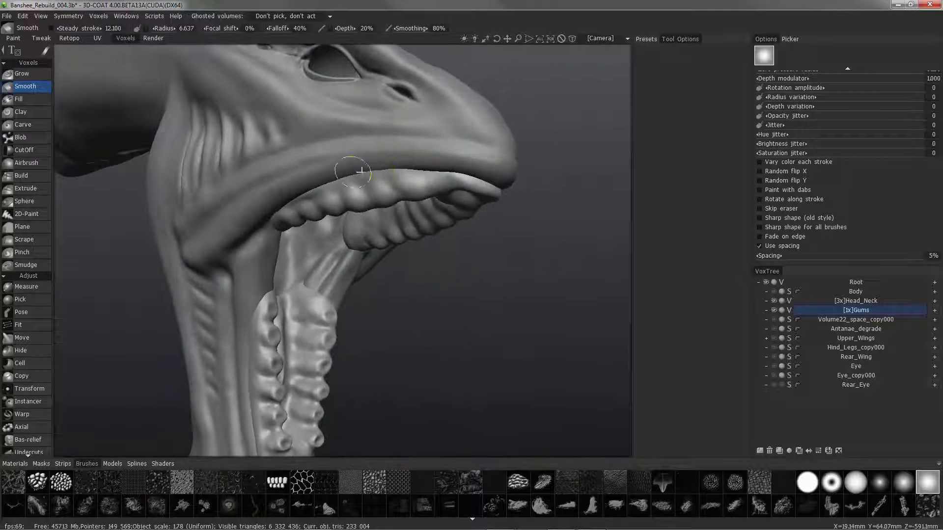
pyautogui.keyDown('alt'); pyautogui.moveTo(351, 176); pyautogui.dragTo(383, 171); pyautogui.keyUp('alt')
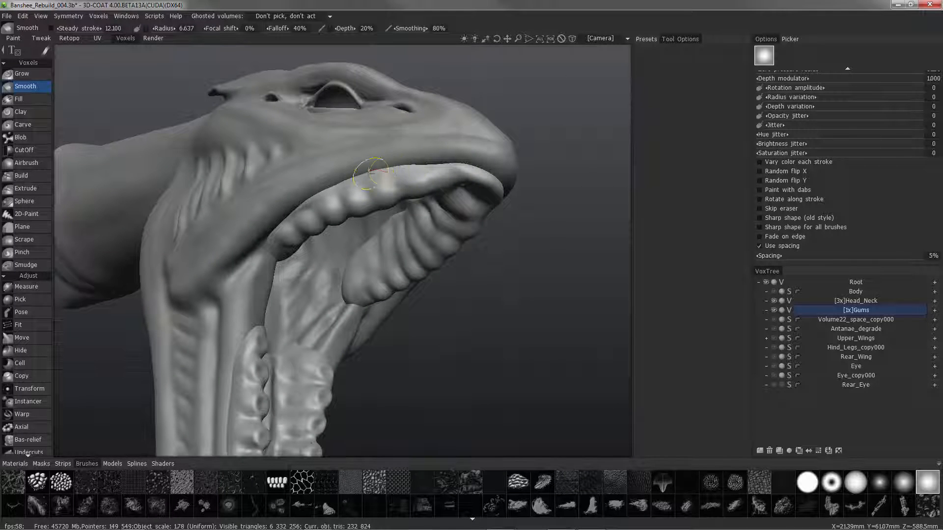
pyautogui.moveTo(371, 173); pyautogui.dragTo(393, 164, button='right')
pyautogui.moveTo(393, 164); pyautogui.dragTo(411, 163)
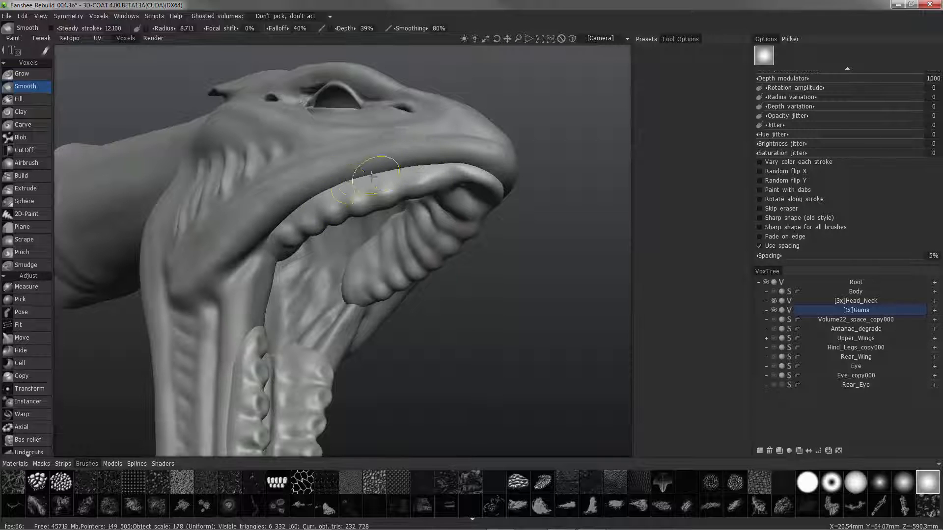
pyautogui.moveTo(324, 189)
pyautogui.keyDown('alt'); pyautogui.mouseDown()
pyautogui.moveTo(419, 112)
pyautogui.moveTo(399, 152)
pyautogui.moveTo(459, 169)
pyautogui.moveTo(457, 182)
pyautogui.moveTo(438, 174)
pyautogui.moveTo(457, 172)
pyautogui.mouseUp(); pyautogui.keyUp('alt')
# Step: Smooth the front of the upper gum under the snout with the brush radius reduced to 5.585
pyautogui.moveTo(457, 171); pyautogui.dragTo(444, 171, button='right')
pyautogui.moveTo(461, 164)
pyautogui.mouseDown()
pyautogui.moveTo(483, 169)
pyautogui.moveTo(449, 172)
pyautogui.moveTo(496, 191)
pyautogui.moveTo(480, 181)
pyautogui.moveTo(491, 184)
pyautogui.mouseUp()
pyautogui.moveTo(442, 162)
pyautogui.keyDown('alt'); pyautogui.mouseDown()
pyautogui.moveTo(366, 123)
pyautogui.moveTo(376, 155)
pyautogui.mouseUp(); pyautogui.keyUp('alt')
pyautogui.moveTo(458, 219)
pyautogui.keyDown('alt'); pyautogui.mouseDown()
pyautogui.moveTo(388, 216)
pyautogui.moveTo(520, 216)
pyautogui.mouseUp(); pyautogui.keyUp('alt')
pyautogui.keyDown('alt'); pyautogui.moveTo(543, 246); pyautogui.dragTo(555, 275); pyautogui.keyUp('alt')
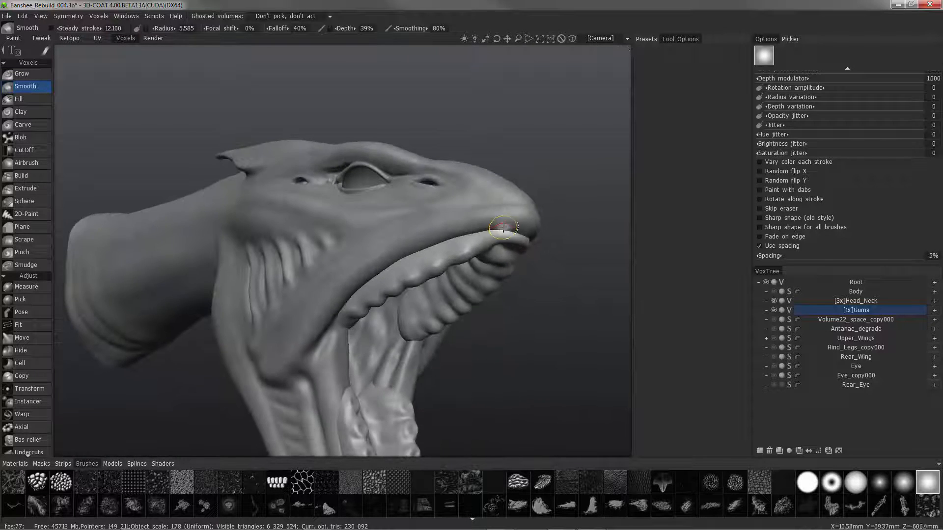
pyautogui.moveTo(503, 227)
pyautogui.keyDown('alt'); pyautogui.mouseDown()
pyautogui.moveTo(474, 172)
pyautogui.moveTo(523, 178)
pyautogui.moveTo(400, 310)
pyautogui.moveTo(518, 325)
pyautogui.moveTo(500, 250)
pyautogui.mouseUp(); pyautogui.keyUp('alt')
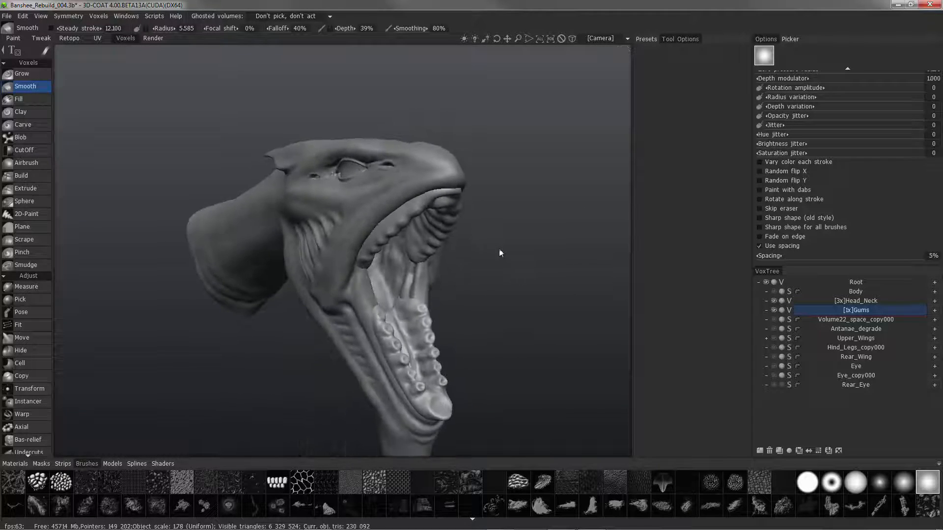
# Step: Form the two front tooth sockets on each side of the upper gum using the Build brush, a broad round tip and radius 3.835
pyautogui.keyDown('alt'); pyautogui.moveTo(500, 251); pyautogui.dragTo(460, 240, button='right'); pyautogui.keyUp('alt')
pyautogui.keyDown('alt'); pyautogui.moveTo(460, 240); pyautogui.dragTo(61, 187); pyautogui.keyUp('alt')
pyautogui.click(26, 175)
pyautogui.keyDown('alt'); pyautogui.moveTo(299, 153); pyautogui.dragTo(343, 134); pyautogui.keyUp('alt')
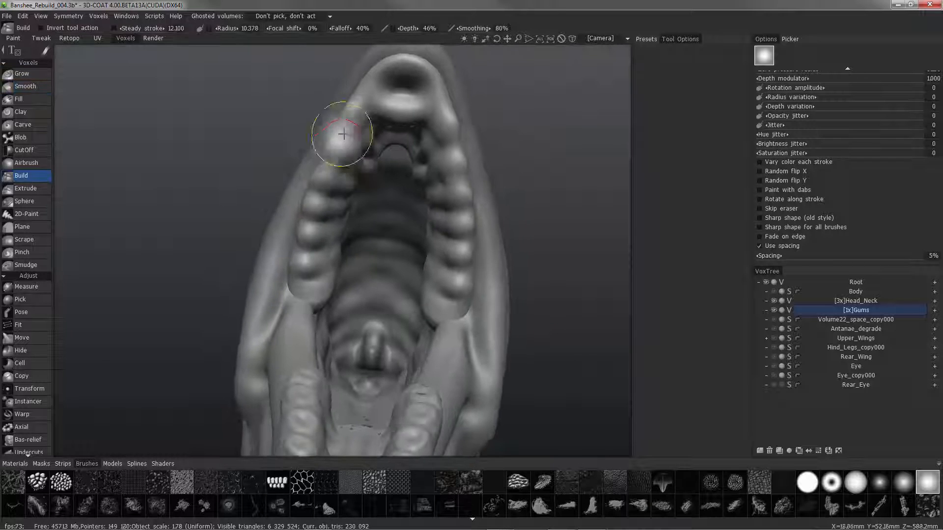
pyautogui.moveTo(343, 134); pyautogui.dragTo(345, 126, button='right')
pyautogui.keyDown('alt'); pyautogui.moveTo(345, 126); pyautogui.dragTo(354, 120); pyautogui.keyUp('alt')
pyautogui.click(857, 485)
pyautogui.keyDown('alt'); pyautogui.moveTo(290, 109); pyautogui.dragTo(291, 115); pyautogui.keyUp('alt')
pyautogui.moveTo(347, 119); pyautogui.dragTo(341, 120, button='right')
pyautogui.keyDown('alt'); pyautogui.moveTo(316, 61); pyautogui.dragTo(316, 40); pyautogui.keyUp('alt')
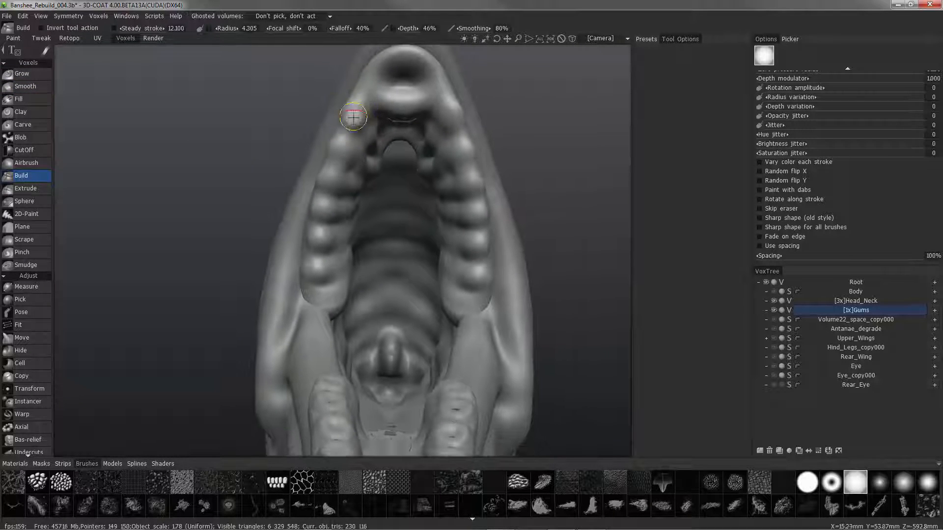
pyautogui.moveTo(355, 113)
pyautogui.mouseDown()
pyautogui.moveTo(347, 126)
pyautogui.moveTo(362, 113)
pyautogui.moveTo(360, 131)
pyautogui.moveTo(350, 109)
pyautogui.mouseUp()
pyautogui.moveTo(303, 146)
pyautogui.keyDown('alt'); pyautogui.mouseDown()
pyautogui.moveTo(292, 153)
pyautogui.moveTo(341, 153)
pyautogui.moveTo(330, 139)
pyautogui.moveTo(339, 158)
pyautogui.moveTo(336, 141)
pyautogui.mouseUp(); pyautogui.keyUp('alt')
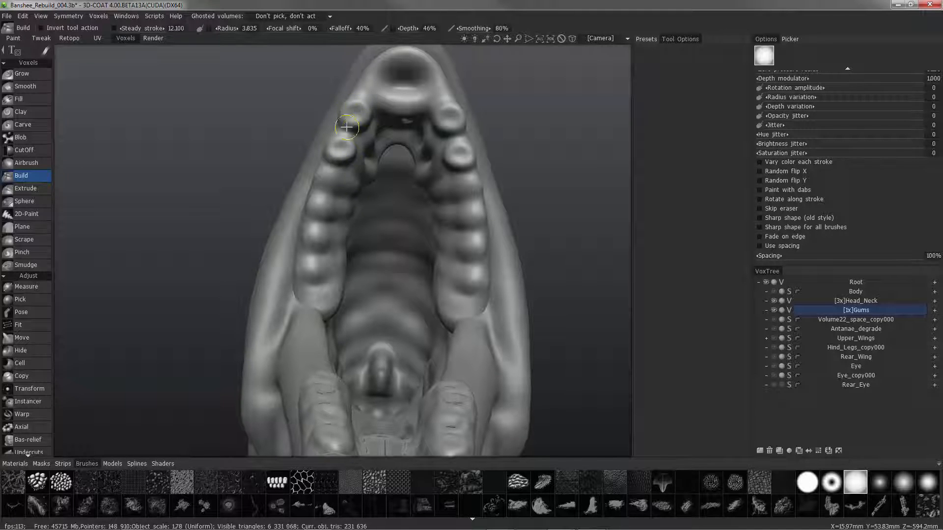
# Step: Continue building round tooth sockets over the remaining bumps of the upper gum toward its rear end
pyautogui.moveTo(332, 141)
pyautogui.mouseDown()
pyautogui.moveTo(316, 148)
pyautogui.moveTo(331, 174)
pyautogui.mouseUp()
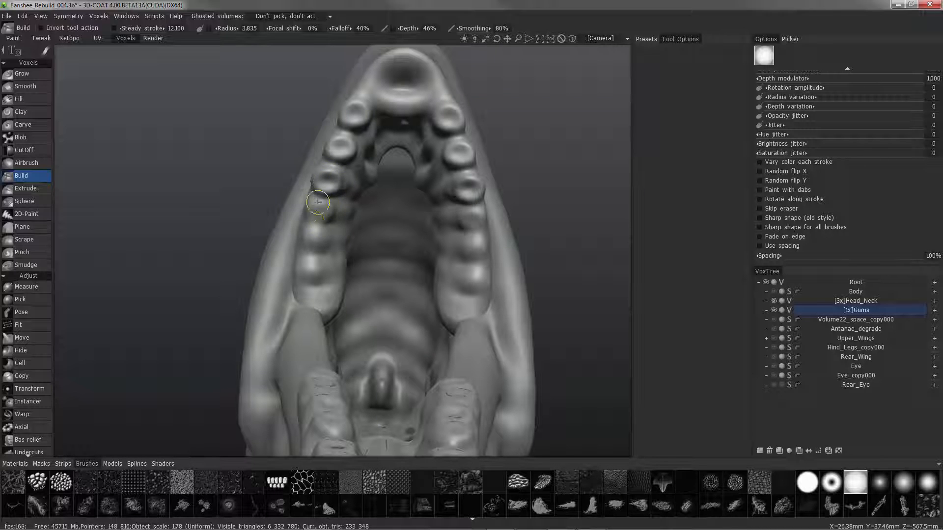
pyautogui.moveTo(308, 234)
pyautogui.mouseDown()
pyautogui.moveTo(314, 204)
pyautogui.moveTo(319, 220)
pyautogui.mouseUp()
pyautogui.moveTo(245, 157)
pyautogui.mouseDown()
pyautogui.moveTo(273, 183)
pyautogui.moveTo(300, 259)
pyautogui.moveTo(394, 348)
pyautogui.moveTo(392, 307)
pyautogui.mouseUp()
pyautogui.moveTo(400, 272)
pyautogui.keyDown('alt'); pyautogui.mouseDown()
pyautogui.moveTo(410, 271)
pyautogui.moveTo(400, 274)
pyautogui.mouseUp(); pyautogui.keyUp('alt')
pyautogui.moveTo(420, 238); pyautogui.dragTo(427, 237)
pyautogui.moveTo(340, 215)
pyautogui.mouseDown()
pyautogui.moveTo(394, 224)
pyautogui.moveTo(342, 318)
pyautogui.moveTo(290, 342)
pyautogui.moveTo(304, 319)
pyautogui.moveTo(297, 299)
pyautogui.moveTo(300, 320)
pyautogui.moveTo(270, 396)
pyautogui.moveTo(290, 357)
pyautogui.moveTo(216, 328)
pyautogui.moveTo(183, 261)
pyautogui.moveTo(228, 261)
pyautogui.moveTo(196, 268)
pyautogui.moveTo(149, 228)
pyautogui.mouseUp()
# Step: Reshape the rims of the upper gum's sockets using the soft round brush tip at radius 2.501
pyautogui.click(924, 482)
pyautogui.moveTo(193, 252)
pyautogui.keyDown('alt'); pyautogui.mouseDown()
pyautogui.moveTo(207, 260)
pyautogui.moveTo(213, 229)
pyautogui.moveTo(175, 248)
pyautogui.mouseUp(); pyautogui.keyUp('alt')
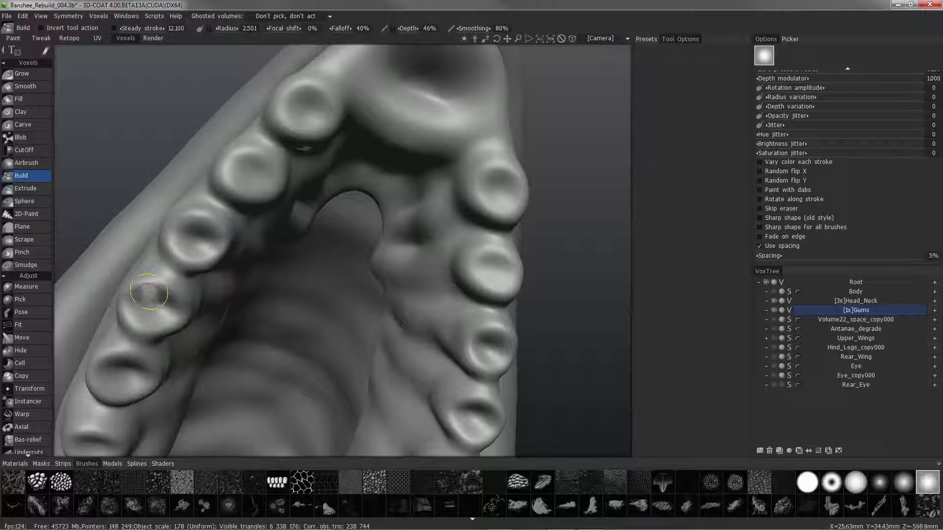
pyautogui.moveTo(151, 294)
pyautogui.mouseDown()
pyautogui.moveTo(173, 313)
pyautogui.moveTo(143, 324)
pyautogui.mouseUp()
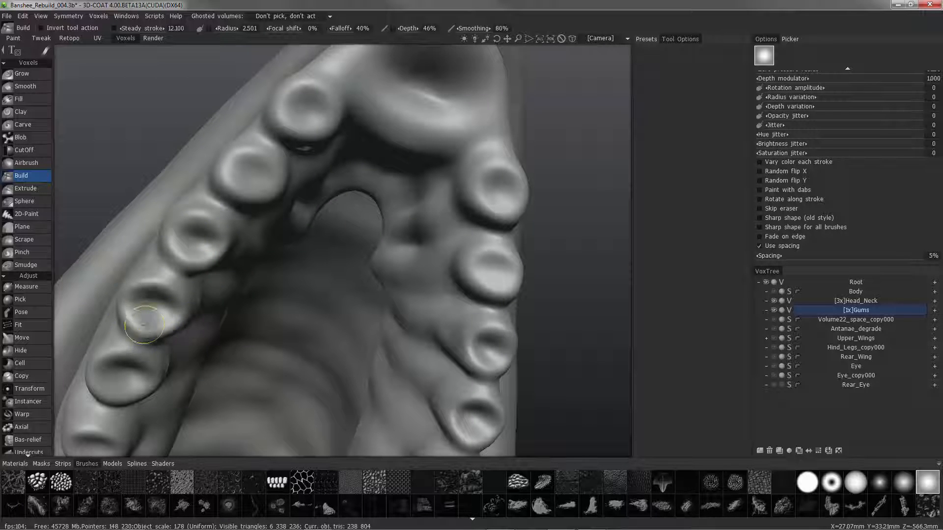
pyautogui.keyDown('alt'); pyautogui.moveTo(131, 319); pyautogui.dragTo(132, 255, button='right'); pyautogui.keyUp('alt')
pyautogui.moveTo(132, 255)
pyautogui.keyDown('alt'); pyautogui.mouseDown()
pyautogui.moveTo(168, 347)
pyautogui.moveTo(223, 320)
pyautogui.moveTo(237, 331)
pyautogui.moveTo(264, 314)
pyautogui.moveTo(186, 339)
pyautogui.moveTo(191, 353)
pyautogui.mouseUp(); pyautogui.keyUp('alt')
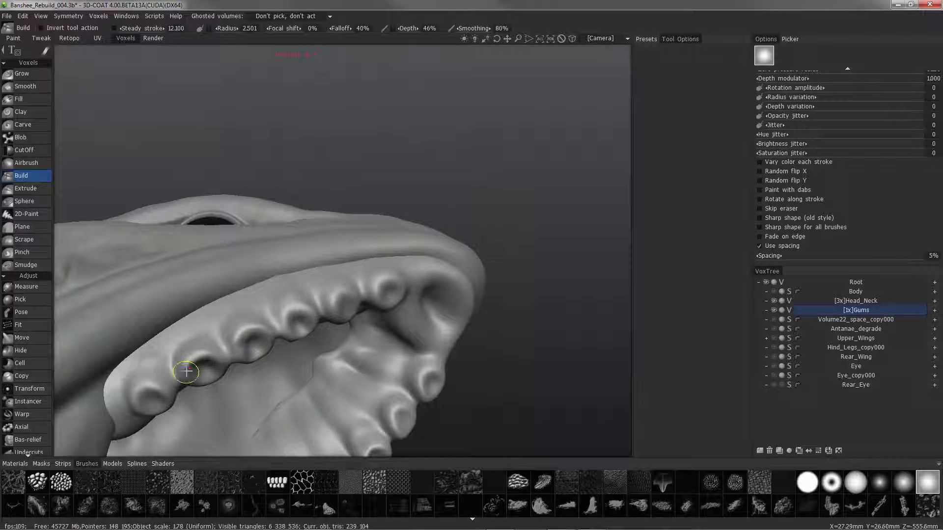
# Step: Refine the rear sockets of the upper gum from the inner and outer sides at radius 2.501
pyautogui.moveTo(147, 358)
pyautogui.keyDown('alt'); pyautogui.mouseDown()
pyautogui.moveTo(108, 316)
pyautogui.moveTo(181, 305)
pyautogui.mouseUp(); pyautogui.keyUp('alt')
pyautogui.moveTo(182, 300)
pyautogui.keyDown('alt'); pyautogui.mouseDown()
pyautogui.moveTo(196, 263)
pyautogui.moveTo(220, 275)
pyautogui.mouseUp(); pyautogui.keyUp('alt')
pyautogui.moveTo(181, 251)
pyautogui.keyDown('alt'); pyautogui.mouseDown()
pyautogui.moveTo(200, 232)
pyautogui.moveTo(211, 236)
pyautogui.mouseUp(); pyautogui.keyUp('alt')
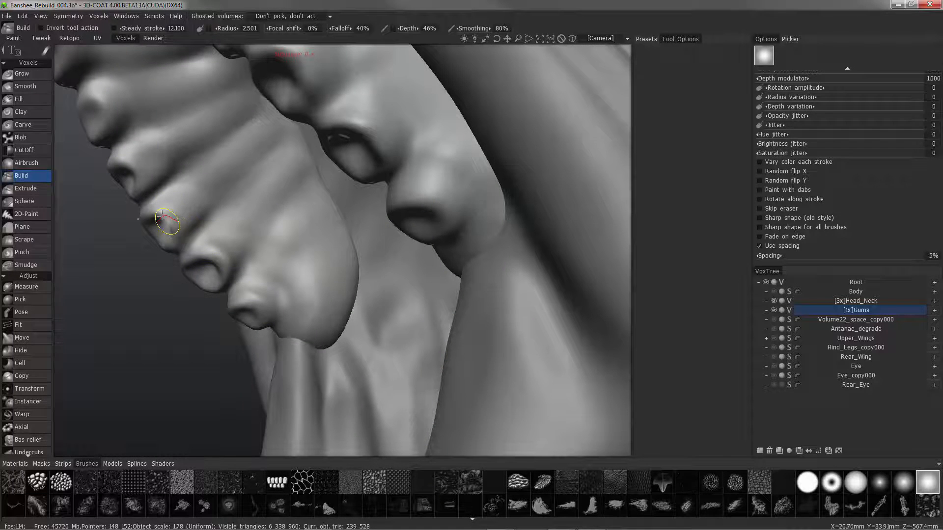
pyautogui.keyDown('alt'); pyautogui.moveTo(178, 156); pyautogui.dragTo(136, 169); pyautogui.keyUp('alt')
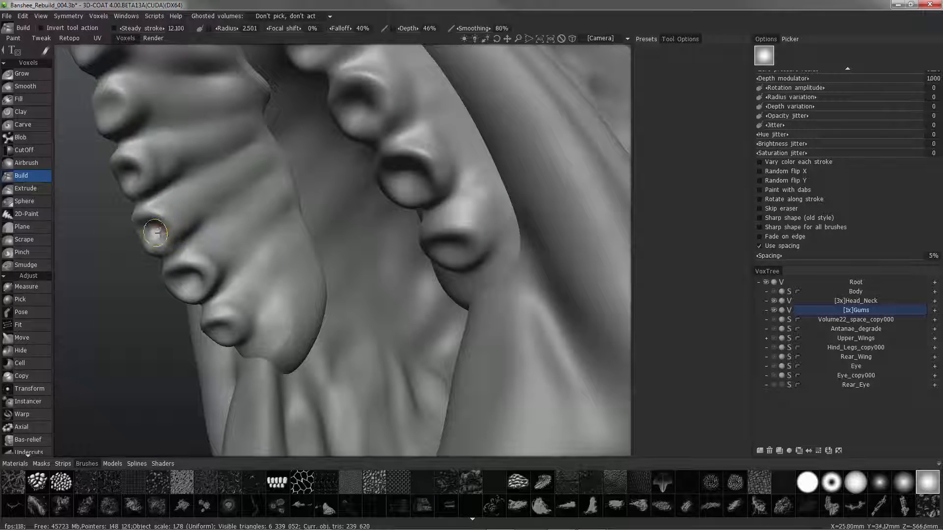
pyautogui.moveTo(176, 238)
pyautogui.keyDown('alt'); pyautogui.mouseDown()
pyautogui.moveTo(153, 244)
pyautogui.moveTo(197, 309)
pyautogui.mouseUp(); pyautogui.keyUp('alt')
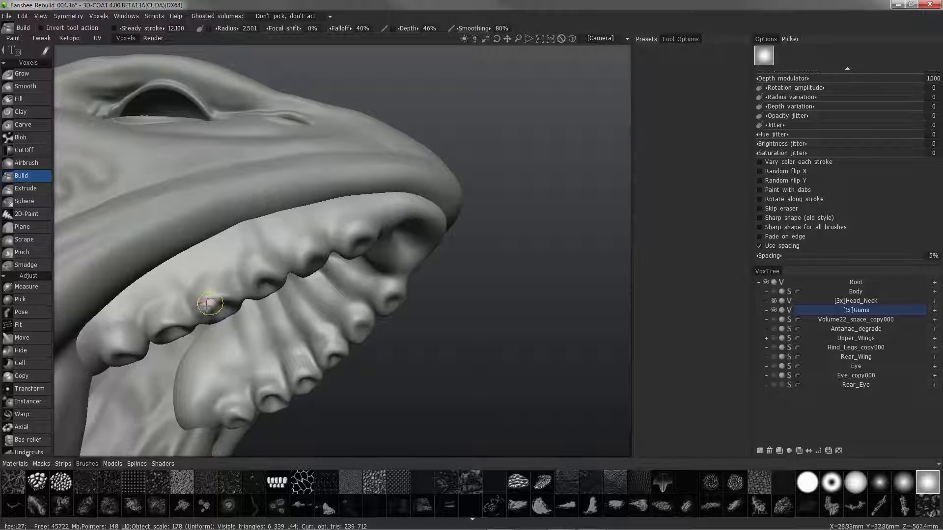
# Step: Build up the outer side of the upper gum below the lip, raising the brush radius to 5.703
pyautogui.keyDown('alt'); pyautogui.moveTo(202, 302); pyautogui.dragTo(422, 378, button='right'); pyautogui.keyUp('alt')
pyautogui.keyDown('alt'); pyautogui.moveTo(422, 378); pyautogui.dragTo(338, 344); pyautogui.keyUp('alt')
pyautogui.keyDown('alt'); pyautogui.moveTo(339, 344); pyautogui.dragTo(294, 231, button='right'); pyautogui.keyUp('alt')
pyautogui.keyDown('alt'); pyautogui.moveTo(295, 231); pyautogui.dragTo(348, 262); pyautogui.keyUp('alt')
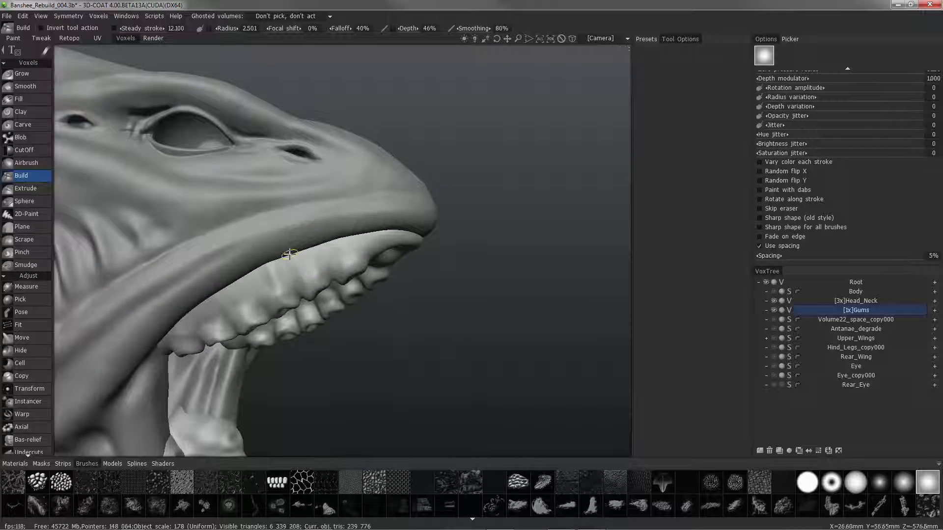
pyautogui.moveTo(289, 254)
pyautogui.keyDown('alt'); pyautogui.mouseDown()
pyautogui.moveTo(286, 304)
pyautogui.moveTo(287, 293)
pyautogui.moveTo(252, 276)
pyautogui.moveTo(272, 289)
pyautogui.mouseUp(); pyautogui.keyUp('alt')
pyautogui.moveTo(273, 289); pyautogui.dragTo(278, 288, button='right')
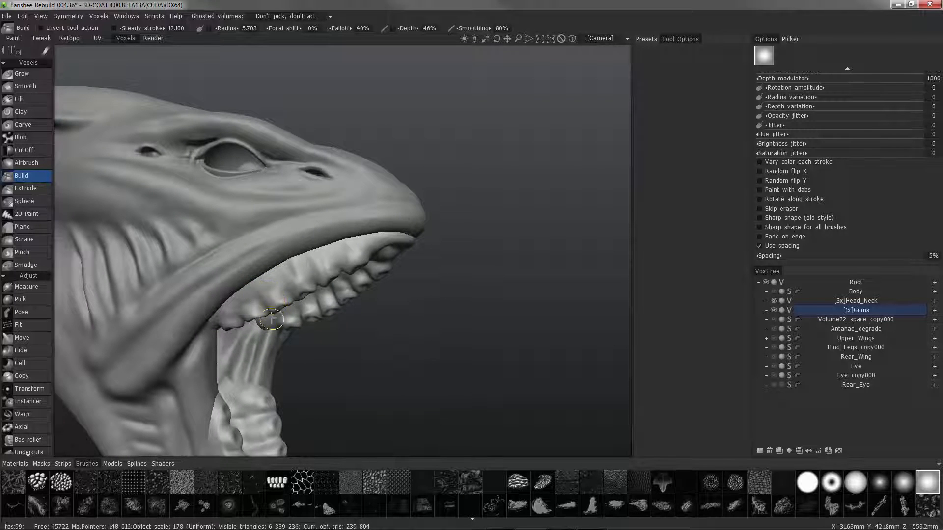
pyautogui.keyDown('alt'); pyautogui.moveTo(271, 320); pyautogui.dragTo(264, 269); pyautogui.keyUp('alt')
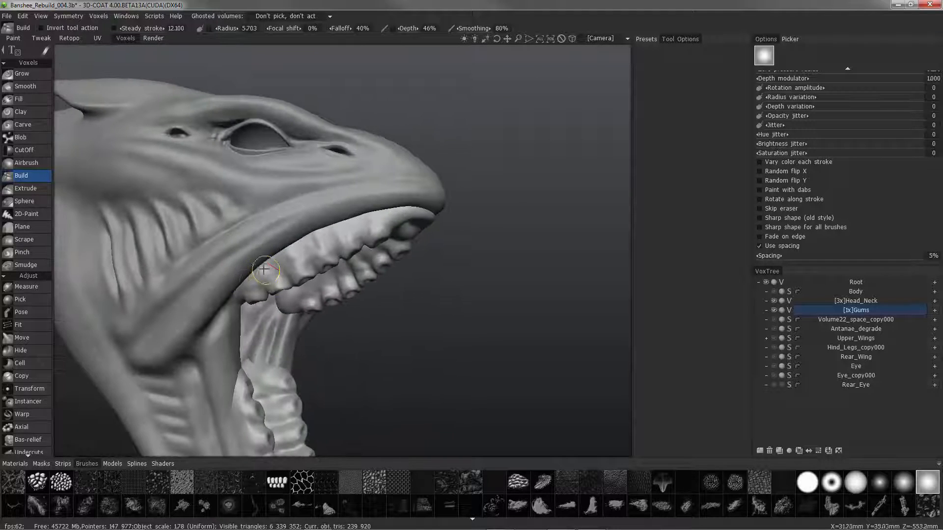
pyautogui.keyDown('alt'); pyautogui.moveTo(209, 249); pyautogui.dragTo(397, 244); pyautogui.keyUp('alt')
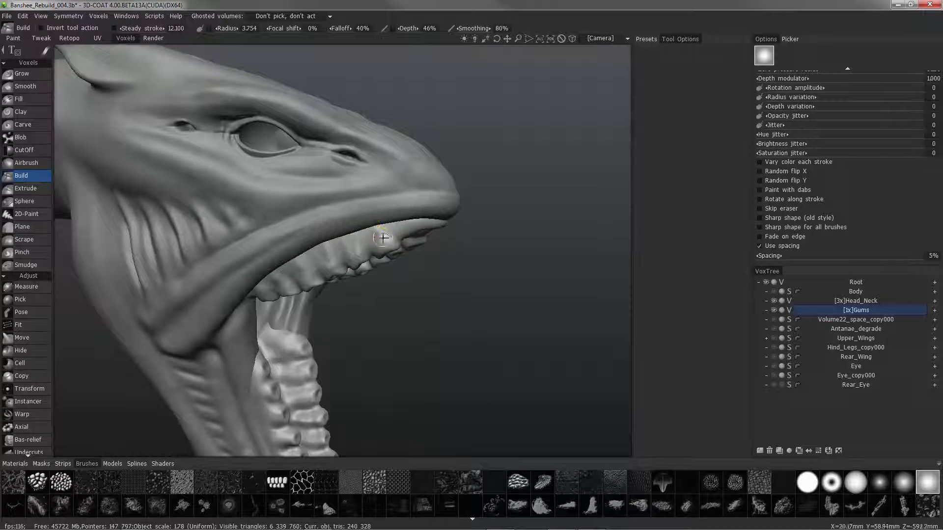
# Step: Build up volume on the gums toward the front of the lower jaw with the brush radius at 5.001
pyautogui.moveTo(375, 218)
pyautogui.keyDown('alt'); pyautogui.mouseDown()
pyautogui.moveTo(368, 239)
pyautogui.moveTo(344, 248)
pyautogui.moveTo(294, 213)
pyautogui.mouseUp(); pyautogui.keyUp('alt')
pyautogui.keyDown('alt'); pyautogui.moveTo(294, 213); pyautogui.dragTo(319, 231, button='right'); pyautogui.keyUp('alt')
pyautogui.moveTo(371, 261)
pyautogui.mouseDown()
pyautogui.moveTo(301, 256)
pyautogui.moveTo(375, 248)
pyautogui.moveTo(349, 292)
pyautogui.moveTo(326, 301)
pyautogui.moveTo(379, 330)
pyautogui.moveTo(346, 338)
pyautogui.moveTo(371, 322)
pyautogui.moveTo(364, 353)
pyautogui.moveTo(352, 330)
pyautogui.moveTo(385, 301)
pyautogui.moveTo(263, 312)
pyautogui.moveTo(335, 307)
pyautogui.moveTo(330, 248)
pyautogui.moveTo(360, 313)
pyautogui.moveTo(342, 317)
pyautogui.moveTo(289, 291)
pyautogui.moveTo(391, 316)
pyautogui.moveTo(342, 318)
pyautogui.moveTo(363, 321)
pyautogui.mouseUp()
pyautogui.moveTo(295, 287)
pyautogui.mouseDown(button='middle')
pyautogui.moveTo(242, 255)
pyautogui.moveTo(288, 342)
pyautogui.moveTo(262, 348)
pyautogui.moveTo(268, 317)
pyautogui.moveTo(208, 284)
pyautogui.moveTo(342, 378)
pyautogui.mouseUp(button='middle')
pyautogui.moveTo(348, 346)
pyautogui.mouseDown(button='middle')
pyautogui.moveTo(261, 393)
pyautogui.moveTo(339, 370)
pyautogui.moveTo(358, 404)
pyautogui.moveTo(381, 385)
pyautogui.moveTo(387, 411)
pyautogui.moveTo(390, 400)
pyautogui.moveTo(362, 410)
pyautogui.moveTo(398, 362)
pyautogui.moveTo(316, 396)
pyautogui.moveTo(391, 374)
pyautogui.moveTo(380, 371)
pyautogui.moveTo(420, 378)
pyautogui.moveTo(387, 393)
pyautogui.moveTo(399, 383)
pyautogui.moveTo(430, 406)
pyautogui.mouseUp(button='middle')
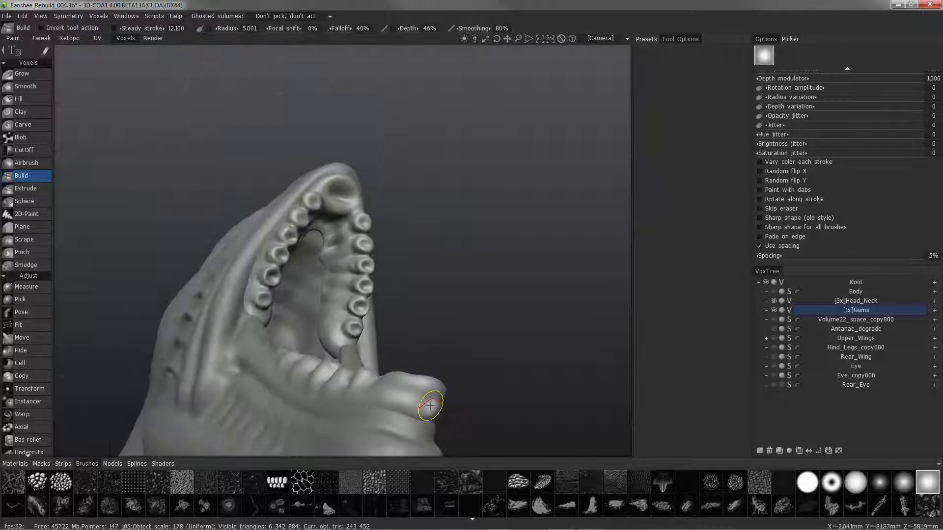
pyautogui.moveTo(370, 397)
pyautogui.mouseDown(button='middle')
pyautogui.moveTo(398, 437)
pyautogui.moveTo(225, 352)
pyautogui.moveTo(316, 378)
pyautogui.moveTo(304, 346)
pyautogui.moveTo(446, 428)
pyautogui.mouseUp(button='middle')
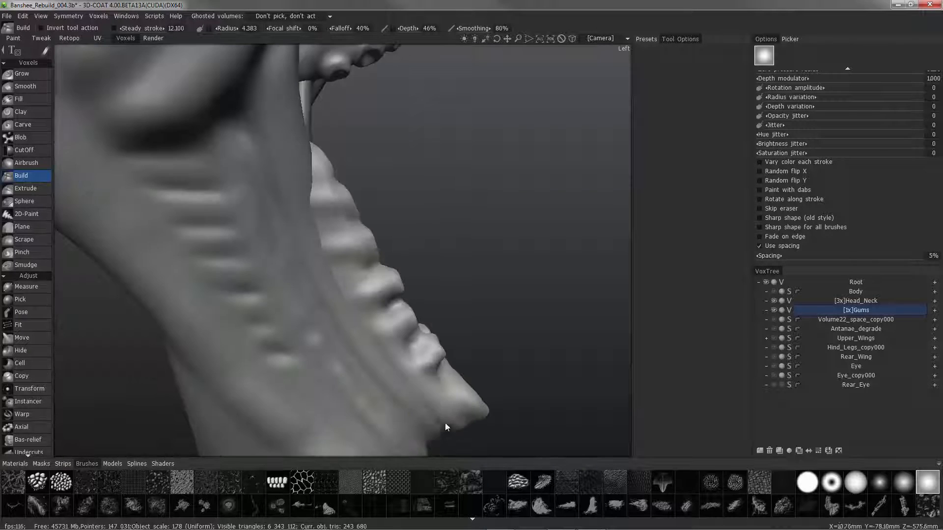
# Step: Refine the ridges on the outer side of the lower gum and its front end at radius 4.383
pyautogui.moveTo(387, 397); pyautogui.dragTo(342, 243, button='middle')
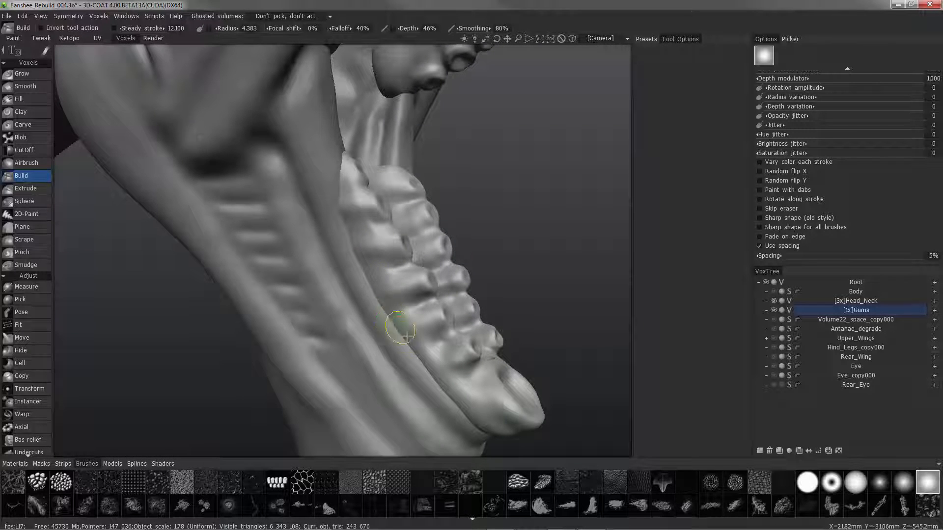
pyautogui.keyDown('alt'); pyautogui.moveTo(369, 290); pyautogui.dragTo(314, 186, button='right'); pyautogui.keyUp('alt')
pyautogui.moveTo(461, 275)
pyautogui.keyDown('alt'); pyautogui.mouseDown()
pyautogui.moveTo(344, 280)
pyautogui.moveTo(459, 281)
pyautogui.mouseUp(); pyautogui.keyUp('alt')
pyautogui.keyDown('alt'); pyautogui.moveTo(458, 282); pyautogui.dragTo(409, 362, button='right'); pyautogui.keyUp('alt')
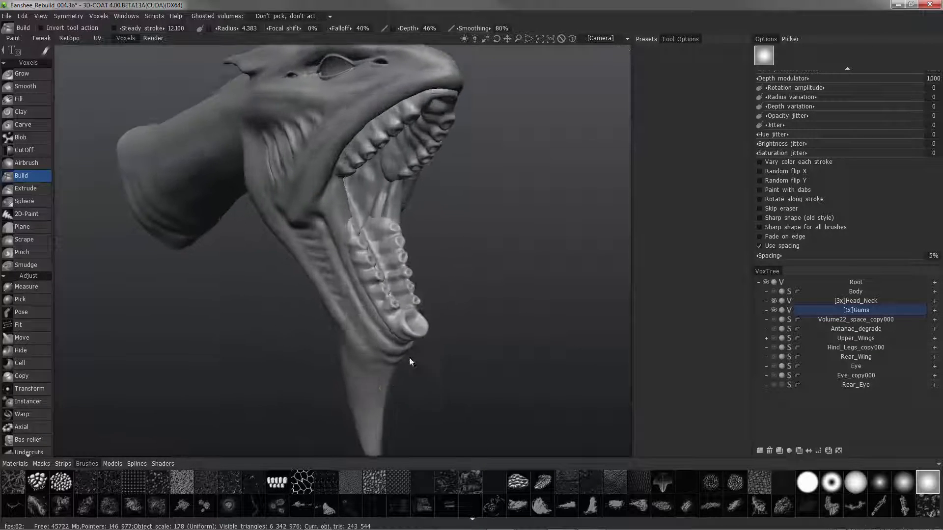
pyautogui.moveTo(409, 362)
pyautogui.keyDown('alt'); pyautogui.mouseDown()
pyautogui.moveTo(355, 377)
pyautogui.moveTo(415, 304)
pyautogui.moveTo(429, 324)
pyautogui.moveTo(470, 333)
pyautogui.mouseUp(); pyautogui.keyUp('alt')
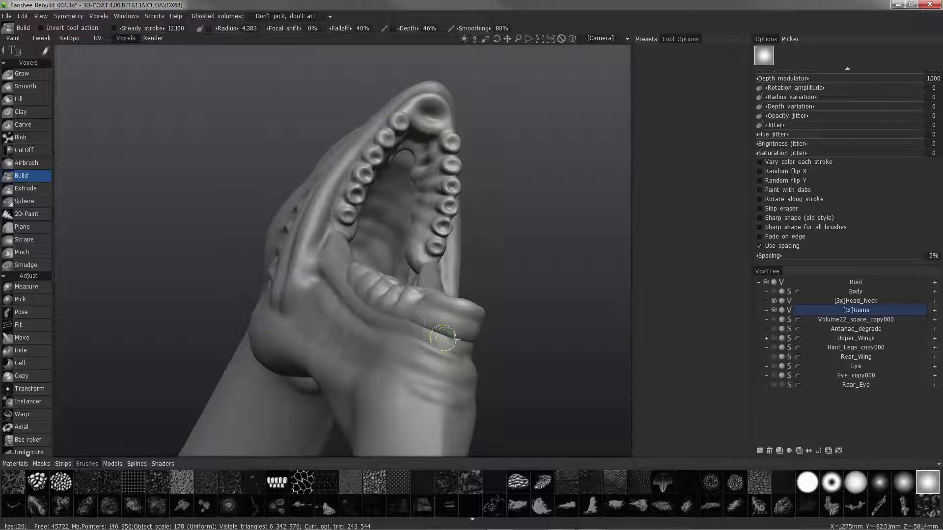
pyautogui.keyDown('alt'); pyautogui.moveTo(424, 331); pyautogui.dragTo(510, 364); pyautogui.keyUp('alt')
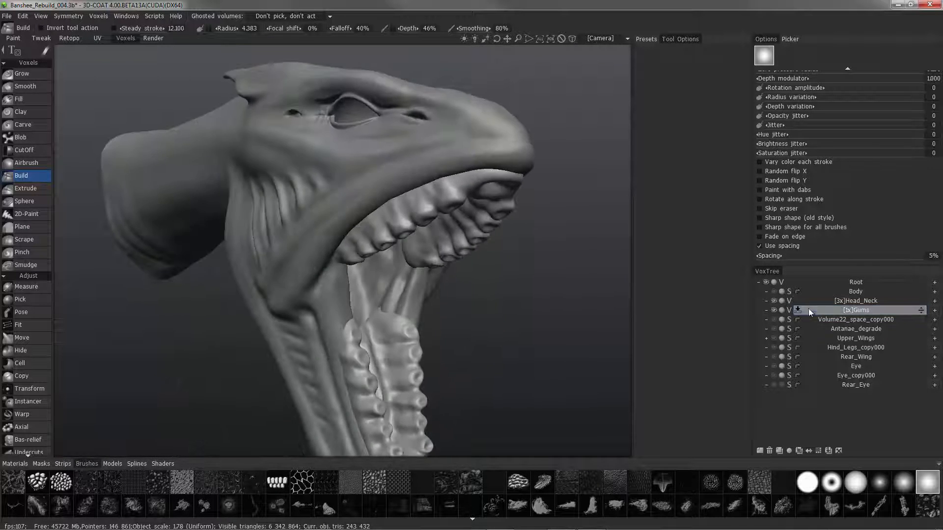
# Step: Build up the lower jaw's lip beside the gum on the Head_Neck volume with brush radius 7.633
pyautogui.click(816, 301)
pyautogui.keyDown('alt'); pyautogui.moveTo(555, 289); pyautogui.dragTo(500, 278); pyautogui.keyUp('alt')
pyautogui.moveTo(255, 304)
pyautogui.keyDown('alt'); pyautogui.mouseDown()
pyautogui.moveTo(319, 324)
pyautogui.moveTo(341, 295)
pyautogui.mouseUp(); pyautogui.keyUp('alt')
pyautogui.moveTo(344, 326)
pyautogui.keyDown('alt'); pyautogui.mouseDown()
pyautogui.moveTo(368, 350)
pyautogui.moveTo(360, 324)
pyautogui.mouseUp(); pyautogui.keyUp('alt')
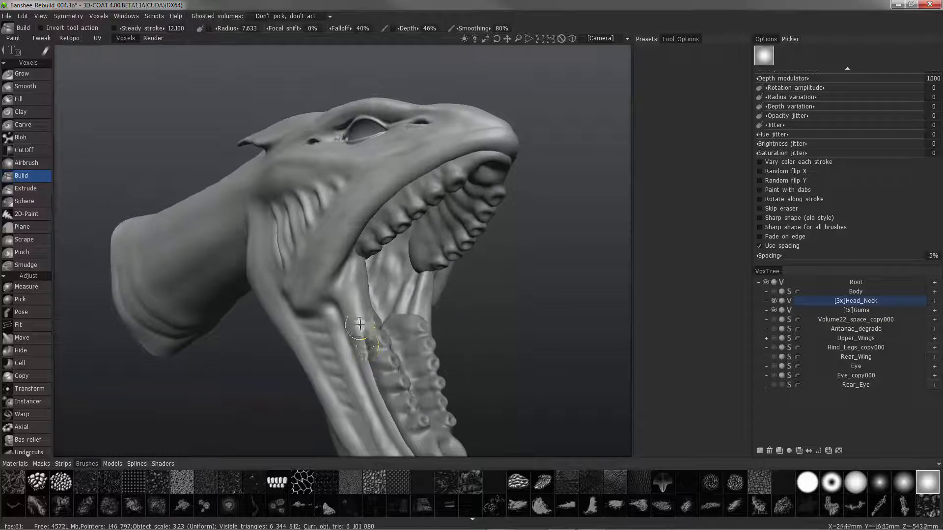
pyautogui.moveTo(376, 378)
pyautogui.keyDown('alt'); pyautogui.mouseDown()
pyautogui.moveTo(280, 227)
pyautogui.moveTo(361, 192)
pyautogui.moveTo(352, 204)
pyautogui.mouseUp(); pyautogui.keyUp('alt')
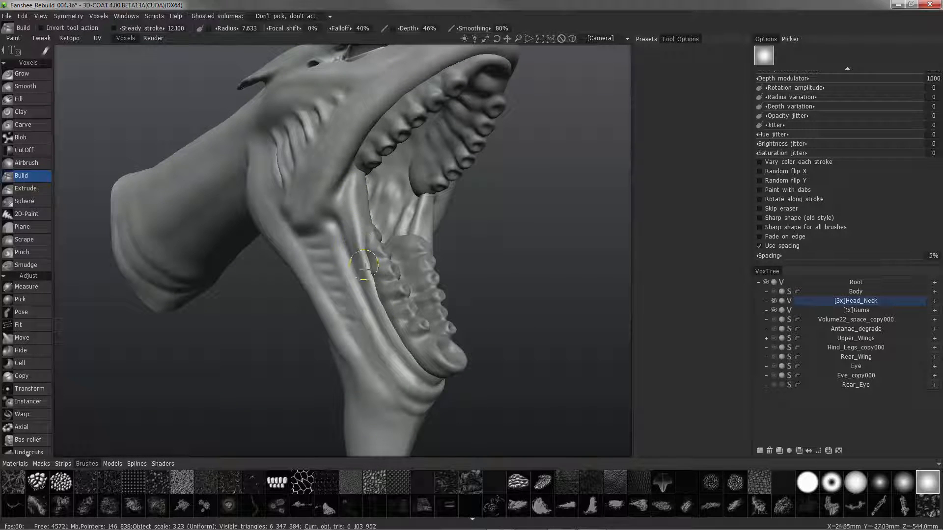
pyautogui.moveTo(370, 284)
pyautogui.keyDown('alt'); pyautogui.mouseDown()
pyautogui.moveTo(326, 246)
pyautogui.moveTo(366, 305)
pyautogui.moveTo(334, 229)
pyautogui.mouseUp(); pyautogui.keyUp('alt')
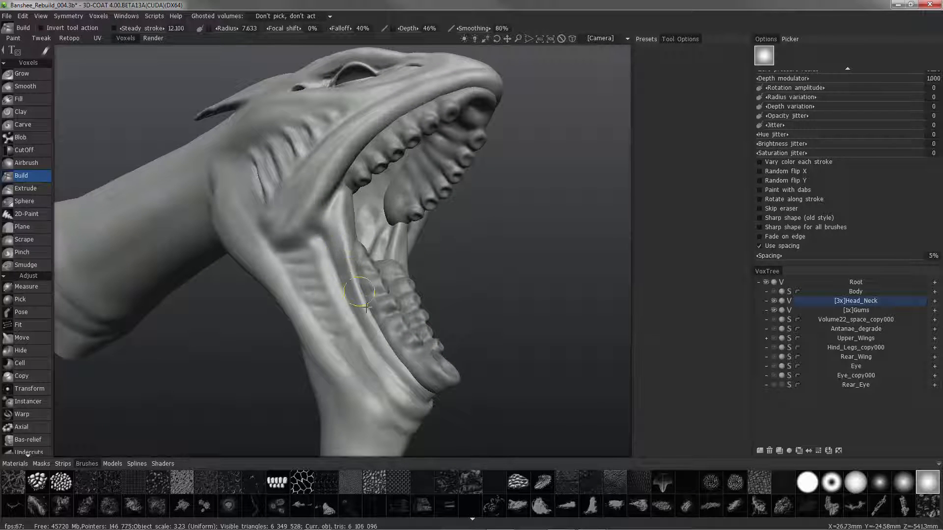
pyautogui.moveTo(379, 330); pyautogui.dragTo(415, 377)
# Step: Build a ridge from the mouth corner along the lower lip, using another soft tip and a steady stroke of 13.100
pyautogui.moveTo(415, 377)
pyautogui.keyDown('alt'); pyautogui.mouseDown()
pyautogui.moveTo(281, 323)
pyautogui.moveTo(275, 337)
pyautogui.mouseUp(); pyautogui.keyUp('alt')
pyautogui.keyDown('alt'); pyautogui.moveTo(276, 337); pyautogui.dragTo(295, 314, button='right'); pyautogui.keyUp('alt')
pyautogui.keyDown('alt'); pyautogui.moveTo(295, 314); pyautogui.dragTo(373, 273); pyautogui.keyUp('alt')
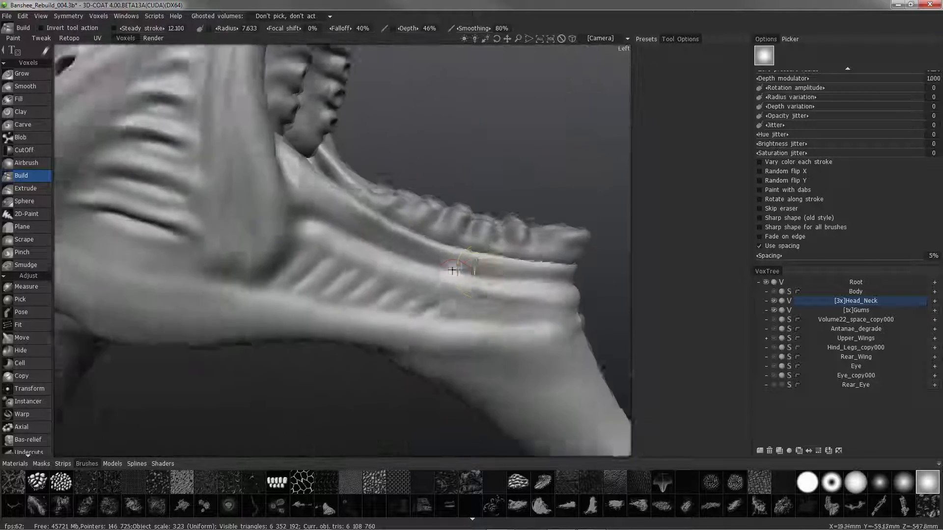
pyautogui.keyDown('alt'); pyautogui.moveTo(452, 270); pyautogui.dragTo(478, 271); pyautogui.keyUp('alt')
pyautogui.click(903, 483)
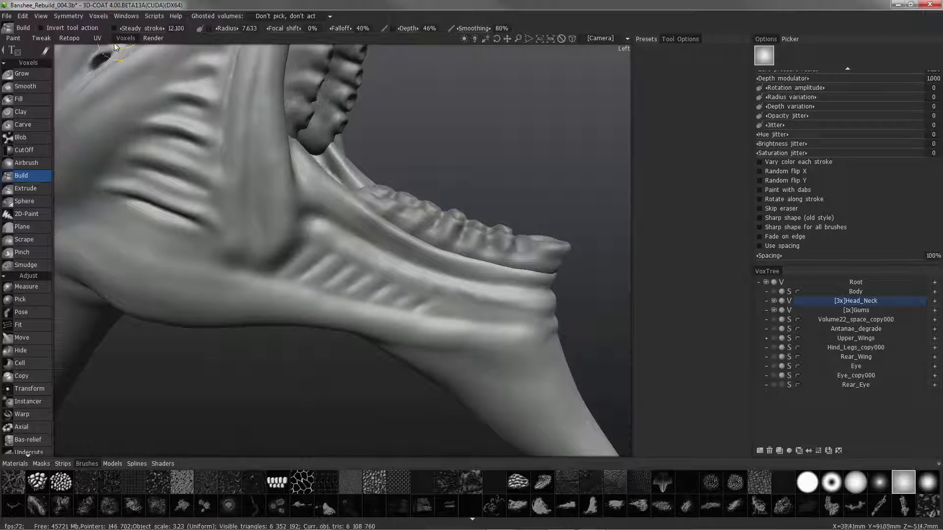
pyautogui.click(142, 29)
pyautogui.click(115, 29)
pyautogui.keyDown('alt'); pyautogui.moveTo(385, 217); pyautogui.dragTo(330, 236); pyautogui.keyUp('alt')
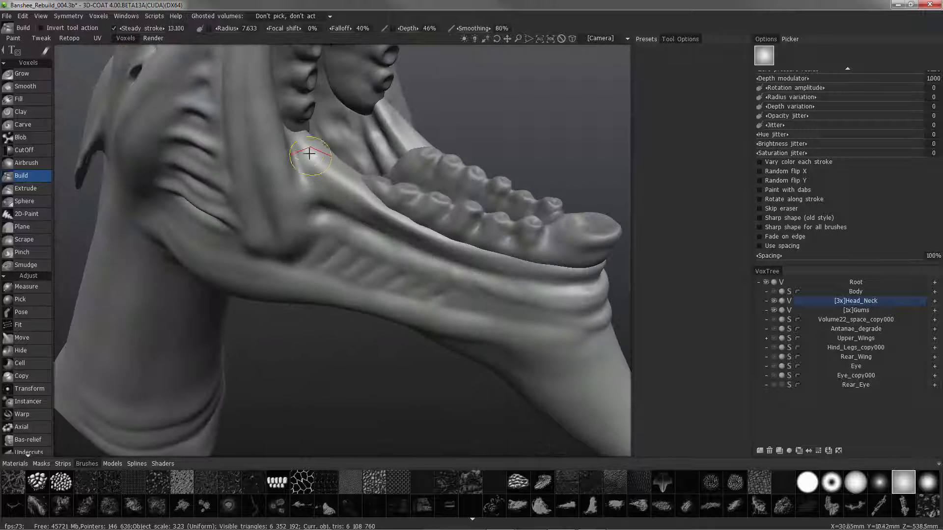
pyautogui.moveTo(348, 184); pyautogui.dragTo(394, 213)
pyautogui.moveTo(316, 155); pyautogui.dragTo(379, 217)
pyautogui.moveTo(322, 171)
pyautogui.mouseDown()
pyautogui.moveTo(378, 202)
pyautogui.moveTo(276, 93)
pyautogui.moveTo(366, 153)
pyautogui.mouseUp()
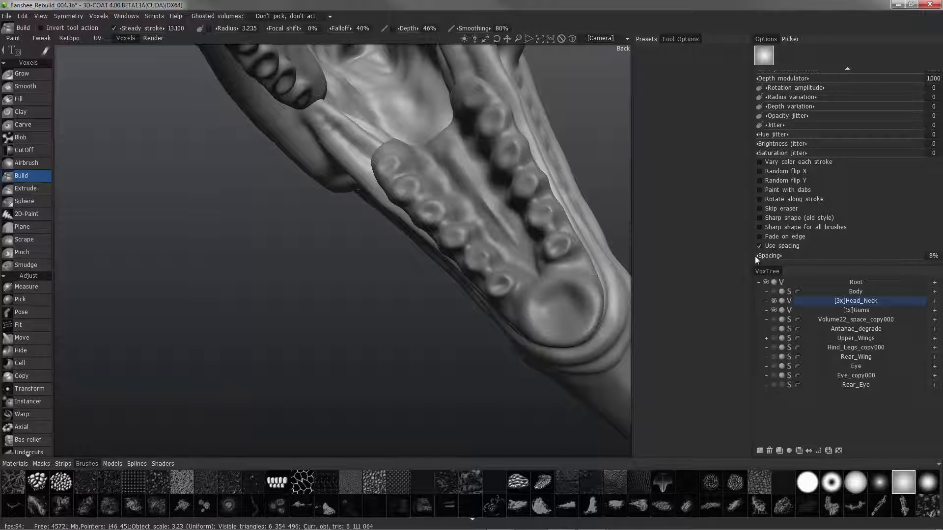
# Step: Sharpen the folds between the mouth corner and the rear of the lower gum at radius 3.235 and 6% spacing
pyautogui.moveTo(316, 113)
pyautogui.mouseDown()
pyautogui.moveTo(360, 155)
pyautogui.moveTo(314, 109)
pyautogui.mouseUp()
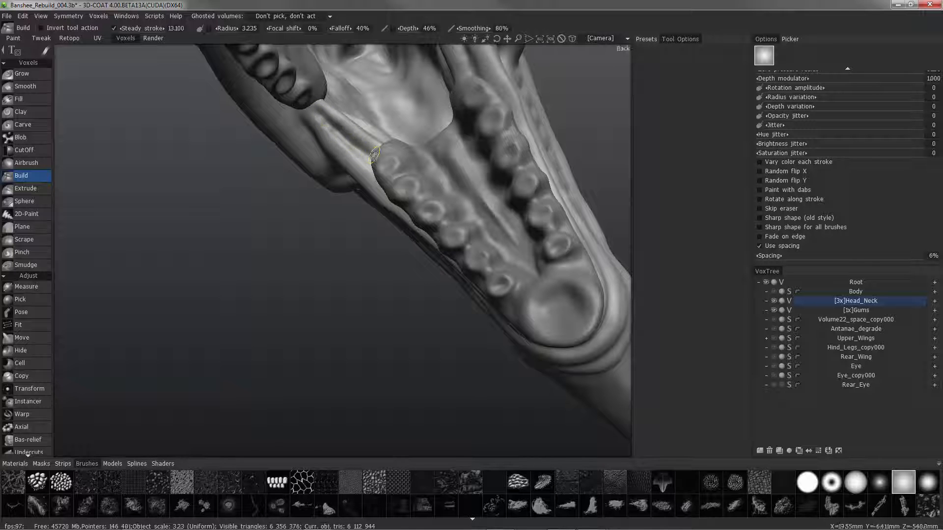
pyautogui.moveTo(374, 155); pyautogui.dragTo(354, 143)
pyautogui.moveTo(354, 143)
pyautogui.keyDown('alt'); pyautogui.mouseDown()
pyautogui.moveTo(411, 210)
pyautogui.moveTo(377, 163)
pyautogui.moveTo(405, 217)
pyautogui.mouseUp(); pyautogui.keyUp('alt')
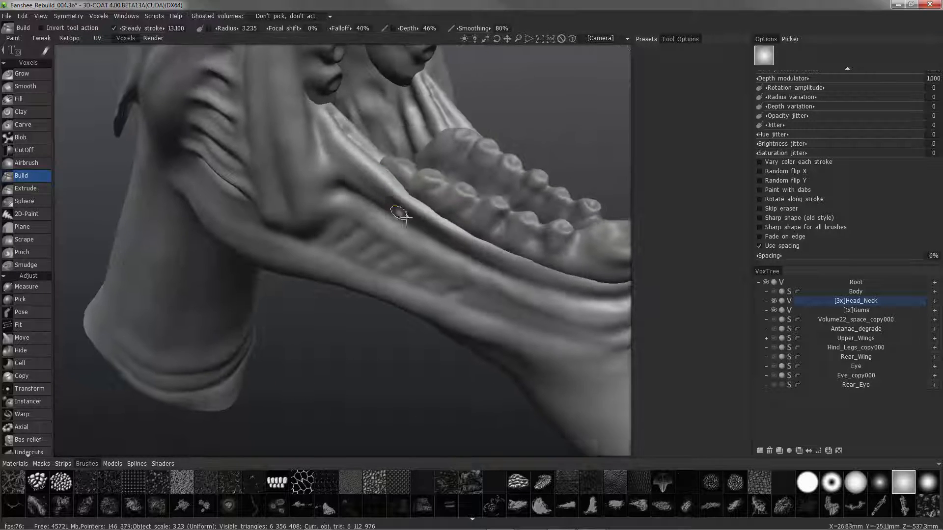
pyautogui.keyDown('alt'); pyautogui.moveTo(406, 218); pyautogui.dragTo(393, 255, button='right'); pyautogui.keyUp('alt')
pyautogui.keyDown('alt'); pyautogui.moveTo(393, 256); pyautogui.dragTo(432, 245); pyautogui.keyUp('alt')
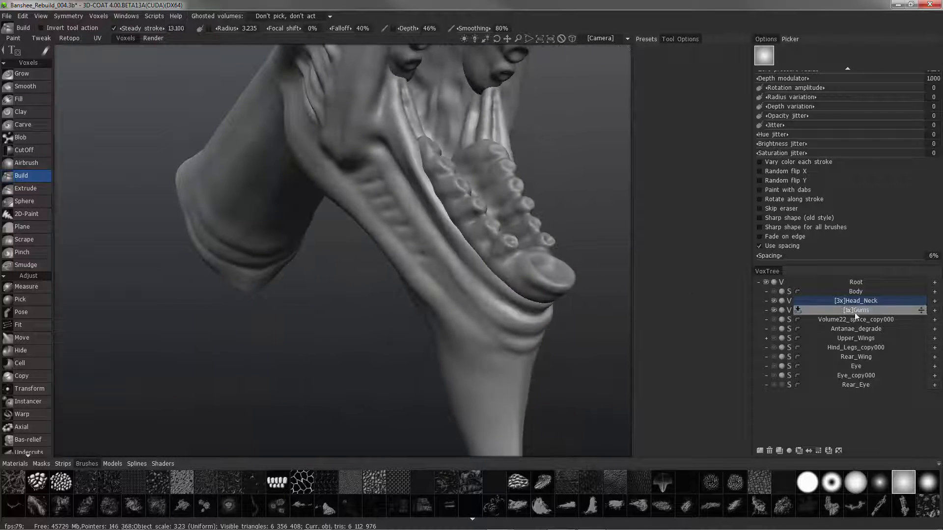
# Step: Rework the outer edge of the lower gum on the Gums volume where it meets the jaw lip, at radius 3.235
pyautogui.click(855, 310)
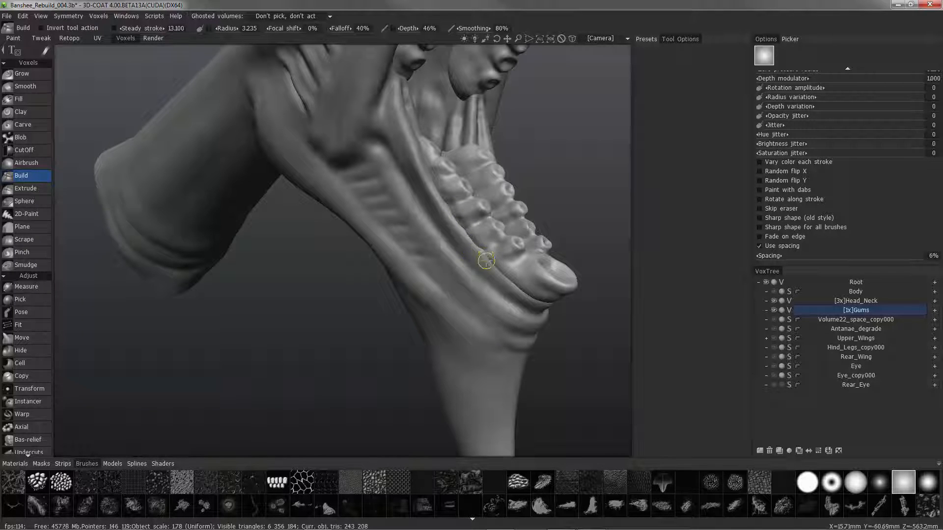
pyautogui.moveTo(508, 280)
pyautogui.mouseDown()
pyautogui.moveTo(496, 267)
pyautogui.moveTo(518, 292)
pyautogui.mouseUp()
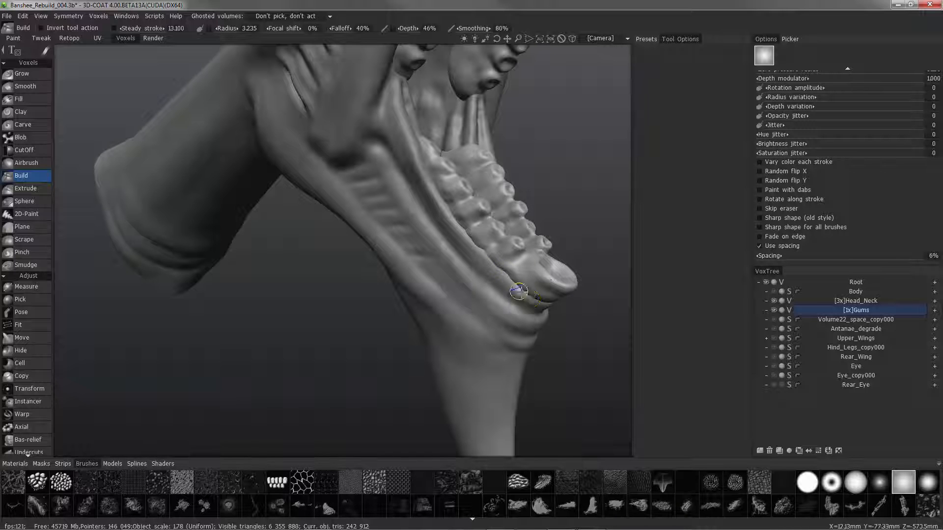
pyautogui.moveTo(506, 278)
pyautogui.mouseDown(button='middle')
pyautogui.moveTo(375, 185)
pyautogui.moveTo(337, 231)
pyautogui.moveTo(459, 147)
pyautogui.moveTo(437, 228)
pyautogui.moveTo(425, 183)
pyautogui.mouseUp(button='middle')
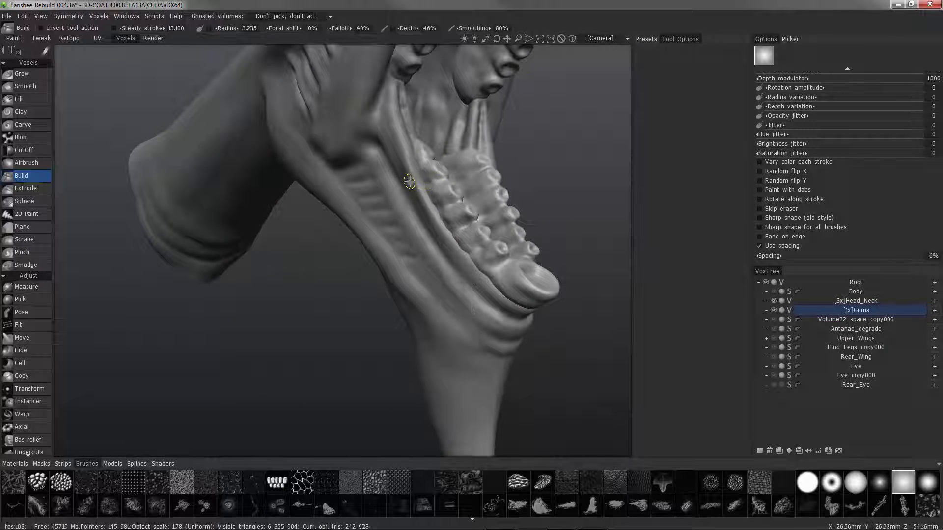
pyautogui.moveTo(430, 191); pyautogui.dragTo(427, 188)
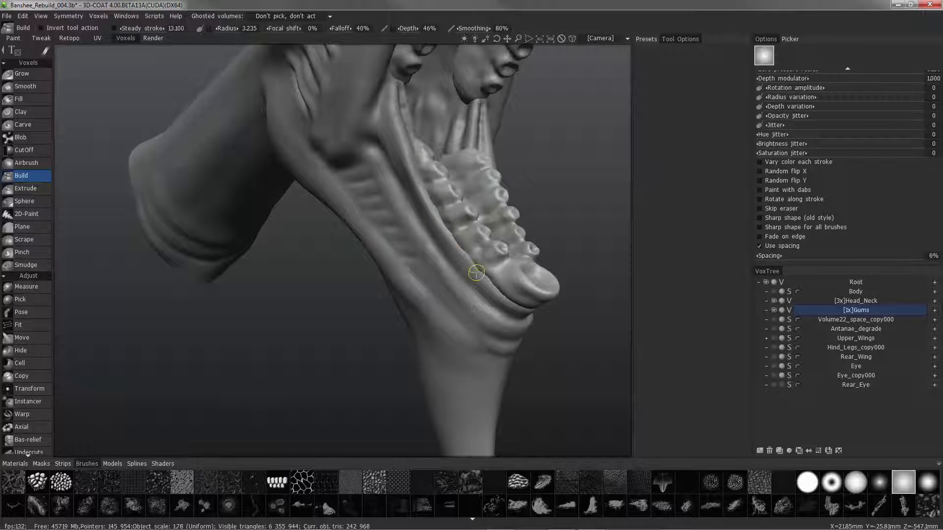
pyautogui.moveTo(426, 288)
pyautogui.mouseDown(button='middle')
pyautogui.moveTo(414, 259)
pyautogui.moveTo(344, 267)
pyautogui.moveTo(436, 245)
pyautogui.moveTo(443, 270)
pyautogui.mouseUp(button='middle')
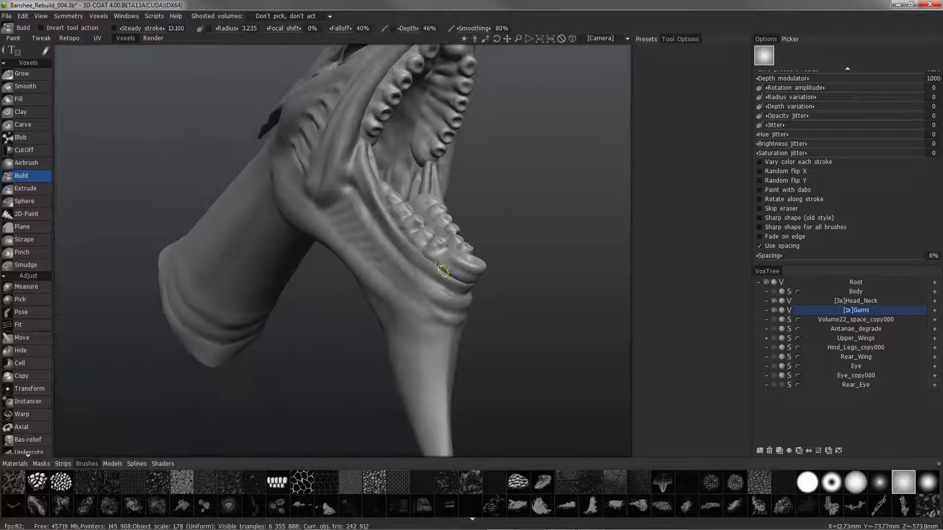
# Step: Tidy the outer side of the lower gum from its front tip back along the lip with Build, radius 3.235
pyautogui.moveTo(470, 281); pyautogui.dragTo(441, 275)
pyautogui.moveTo(442, 275); pyautogui.dragTo(339, 275, button='middle')
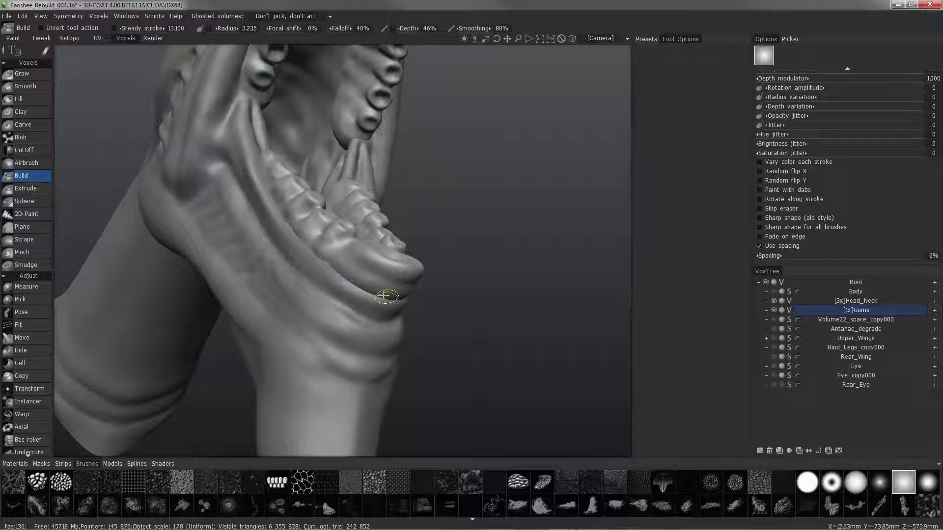
pyautogui.moveTo(363, 293); pyautogui.dragTo(357, 288)
pyautogui.moveTo(257, 267); pyautogui.dragTo(285, 223, button='middle')
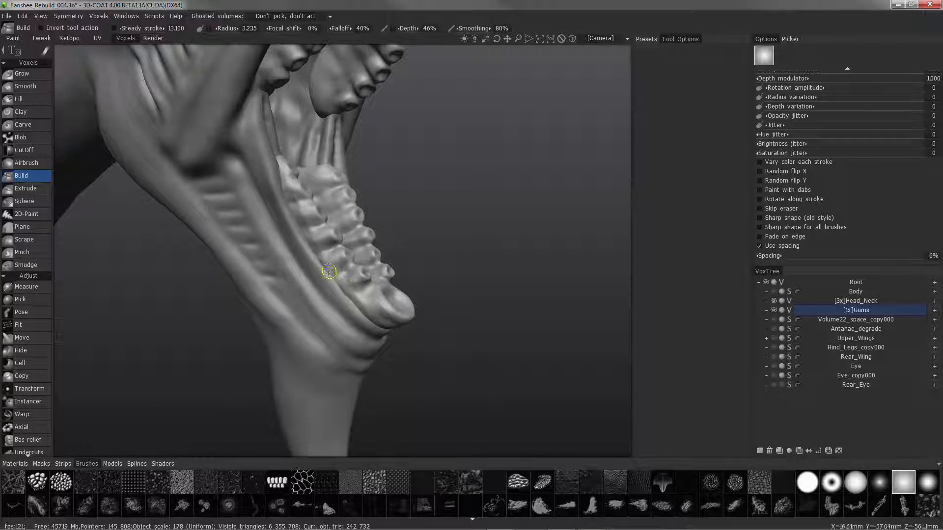
pyautogui.moveTo(290, 240)
pyautogui.mouseDown()
pyautogui.moveTo(341, 265)
pyautogui.moveTo(308, 246)
pyautogui.mouseUp()
pyautogui.moveTo(202, 216); pyautogui.dragTo(265, 317, button='middle')
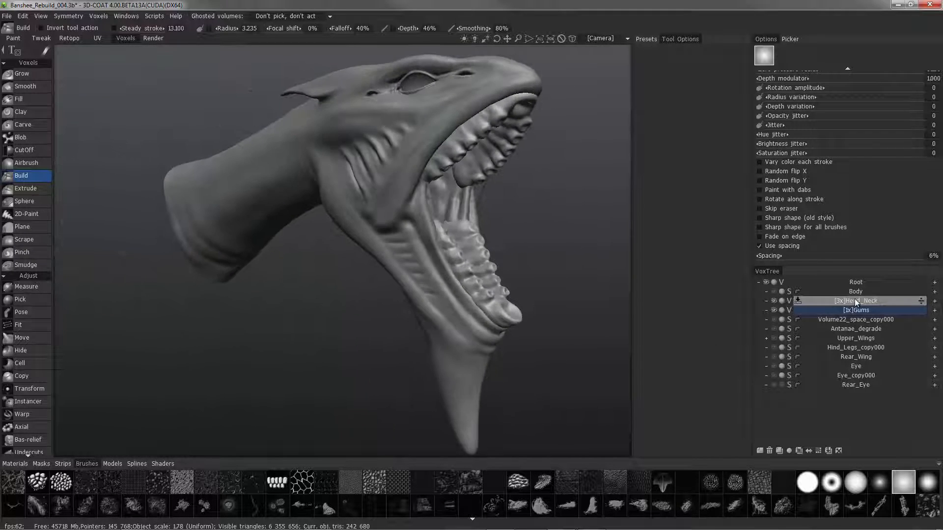
# Step: Grow the lower lip on the Head_Neck volume against the rear sockets of the lower gum, using radii 4.068 and 6.882
pyautogui.click(854, 300)
pyautogui.moveTo(413, 274); pyautogui.dragTo(189, 143, button='middle')
pyautogui.click(22, 74)
pyautogui.moveTo(276, 244)
pyautogui.mouseDown(button='middle')
pyautogui.moveTo(181, 184)
pyautogui.moveTo(159, 189)
pyautogui.moveTo(269, 256)
pyautogui.moveTo(268, 245)
pyautogui.mouseUp(button='middle')
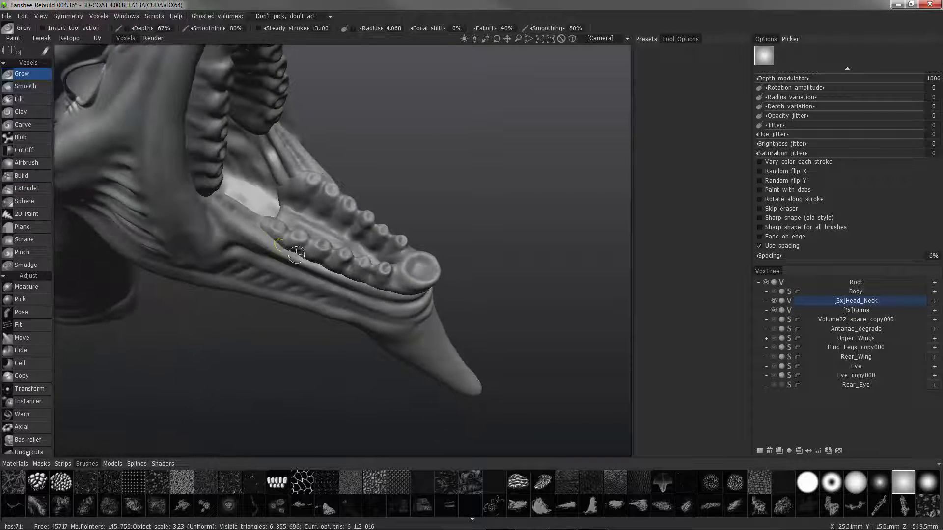
pyautogui.moveTo(278, 246); pyautogui.dragTo(286, 253)
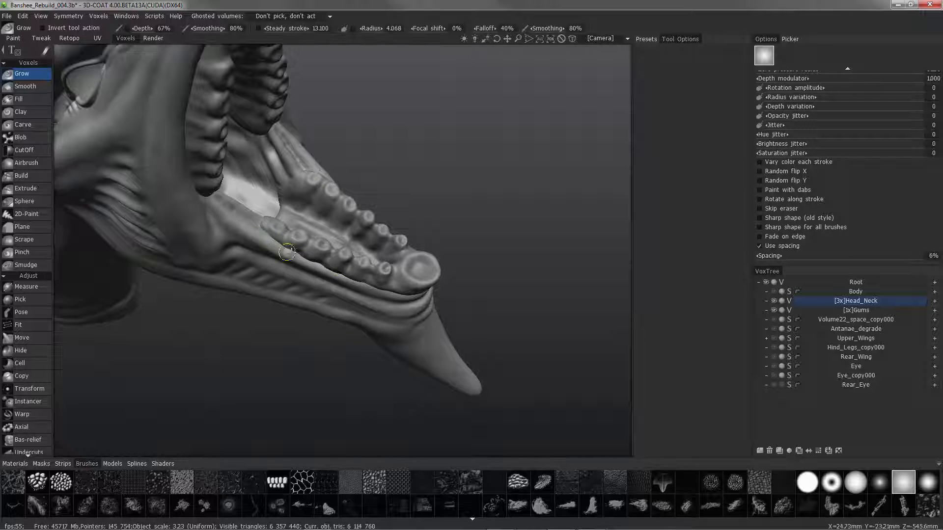
pyautogui.moveTo(286, 253)
pyautogui.mouseDown(button='middle')
pyautogui.moveTo(281, 231)
pyautogui.moveTo(275, 248)
pyautogui.mouseUp(button='middle')
pyautogui.moveTo(283, 249); pyautogui.dragTo(319, 265)
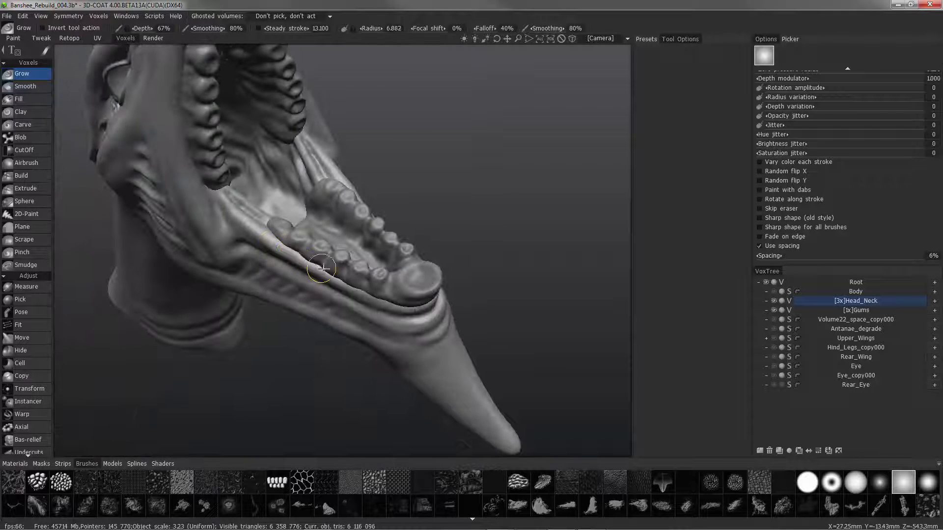
# Step: Extend the lower lip's growth forward along the gum to the jaw's front, using radii 5.460 and 4.072
pyautogui.moveTo(321, 268)
pyautogui.mouseDown(button='middle')
pyautogui.moveTo(199, 231)
pyautogui.moveTo(305, 258)
pyautogui.mouseUp(button='middle')
pyautogui.moveTo(269, 249); pyautogui.dragTo(343, 283)
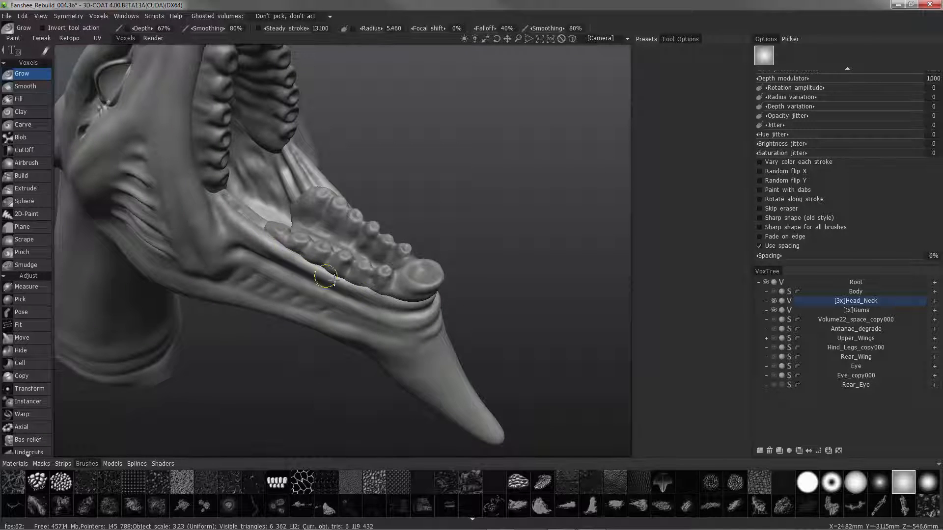
pyautogui.moveTo(326, 278); pyautogui.dragTo(246, 303, button='middle')
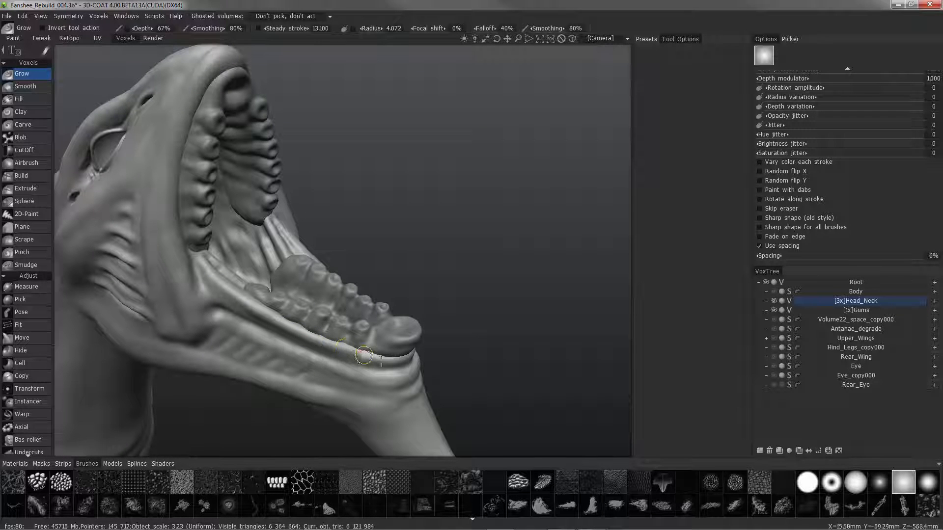
pyautogui.moveTo(363, 355); pyautogui.dragTo(385, 358)
pyautogui.moveTo(255, 296); pyautogui.dragTo(244, 302, button='middle')
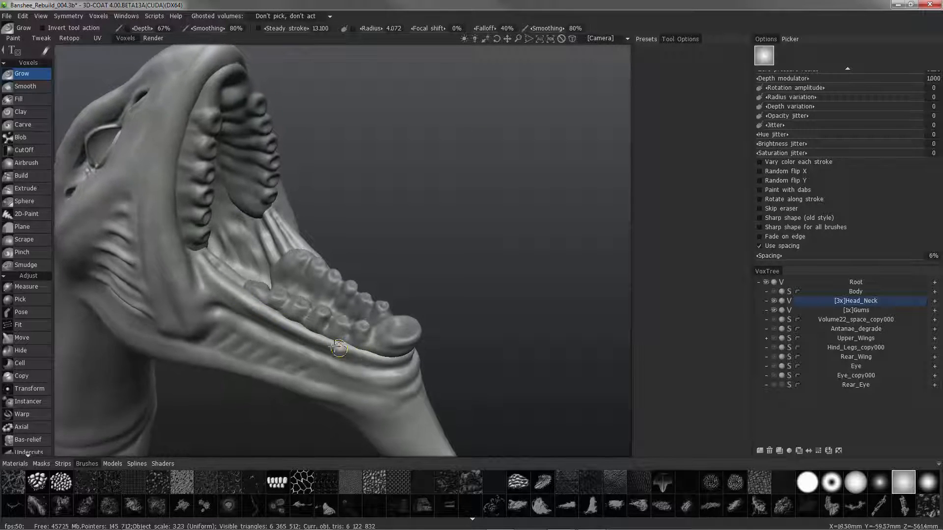
# Step: Thicken the side of the lower lip between the mouth corner and jaw front with Grow, using radii 4.202 and 5.913
pyautogui.moveTo(339, 348); pyautogui.dragTo(198, 323, button='middle')
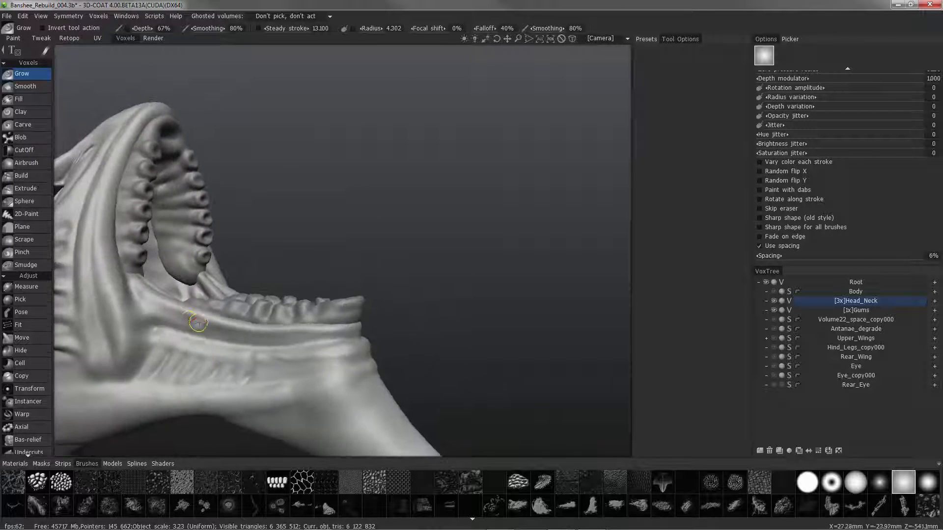
pyautogui.moveTo(157, 303); pyautogui.dragTo(225, 324)
pyautogui.moveTo(223, 315)
pyautogui.mouseDown(button='middle')
pyautogui.moveTo(249, 326)
pyautogui.moveTo(204, 325)
pyautogui.mouseUp(button='middle')
pyautogui.moveTo(331, 334); pyautogui.dragTo(233, 333)
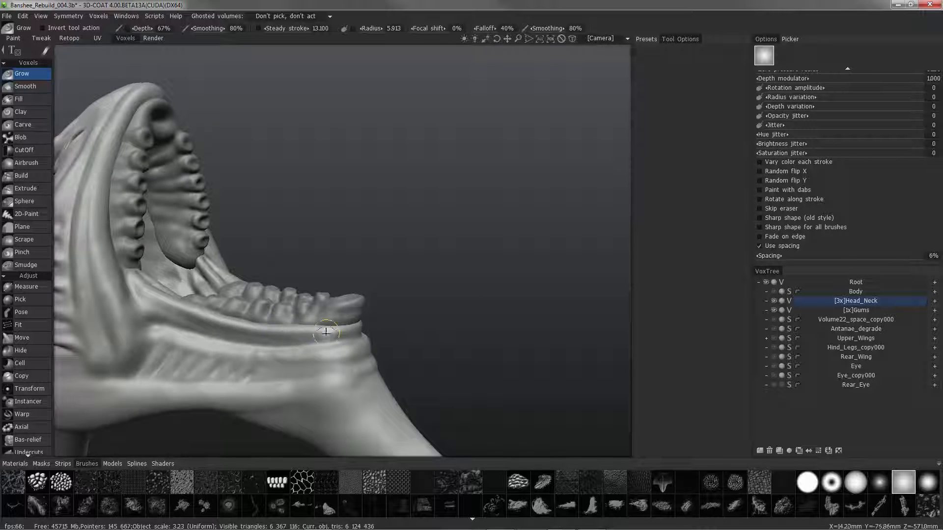
pyautogui.moveTo(296, 330); pyautogui.dragTo(170, 300, button='middle')
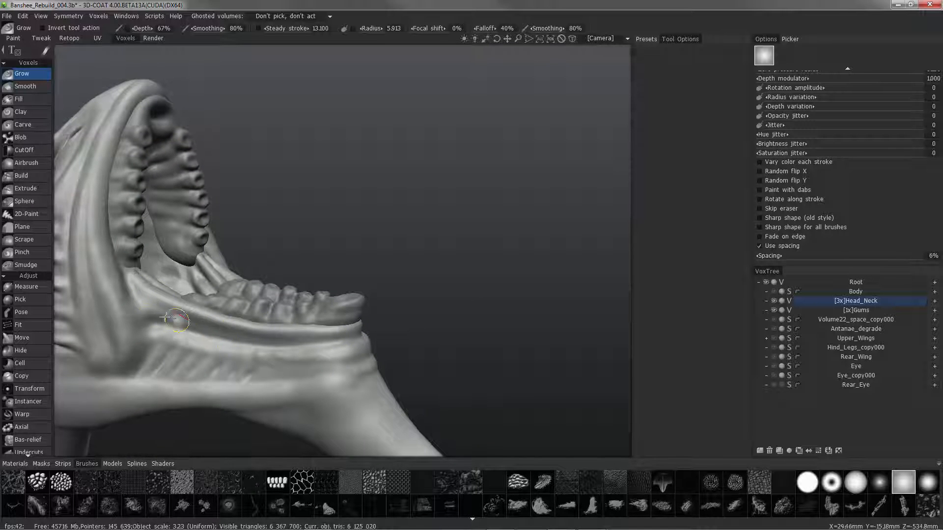
pyautogui.moveTo(175, 319); pyautogui.dragTo(220, 333)
# Step: Grow the upper lip above the upper gum on Head_Neck, using a soft tip with 5% spacing and radius 5.913
pyautogui.keyDown('alt'); pyautogui.moveTo(144, 314); pyautogui.dragTo(111, 311); pyautogui.keyUp('alt')
pyautogui.keyDown('alt'); pyautogui.moveTo(112, 311); pyautogui.dragTo(30, 301, button='right'); pyautogui.keyUp('alt')
pyautogui.keyDown('alt'); pyautogui.moveTo(31, 301); pyautogui.dragTo(319, 314); pyautogui.keyUp('alt')
pyautogui.keyDown('alt'); pyautogui.moveTo(319, 314); pyautogui.dragTo(403, 215, button='right'); pyautogui.keyUp('alt')
pyautogui.keyDown('alt'); pyautogui.moveTo(403, 215); pyautogui.dragTo(345, 297); pyautogui.keyUp('alt')
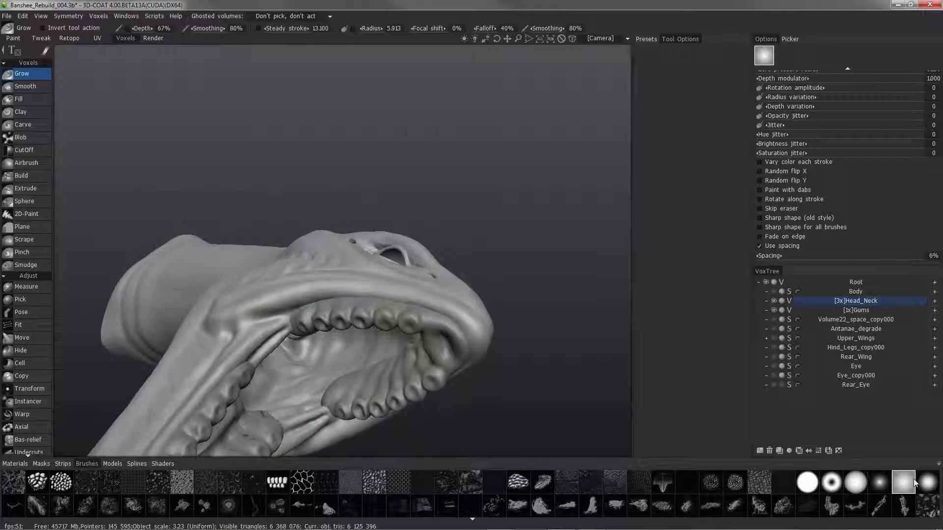
pyautogui.click(927, 482)
pyautogui.keyDown('alt'); pyautogui.moveTo(369, 339); pyautogui.dragTo(378, 293); pyautogui.keyUp('alt')
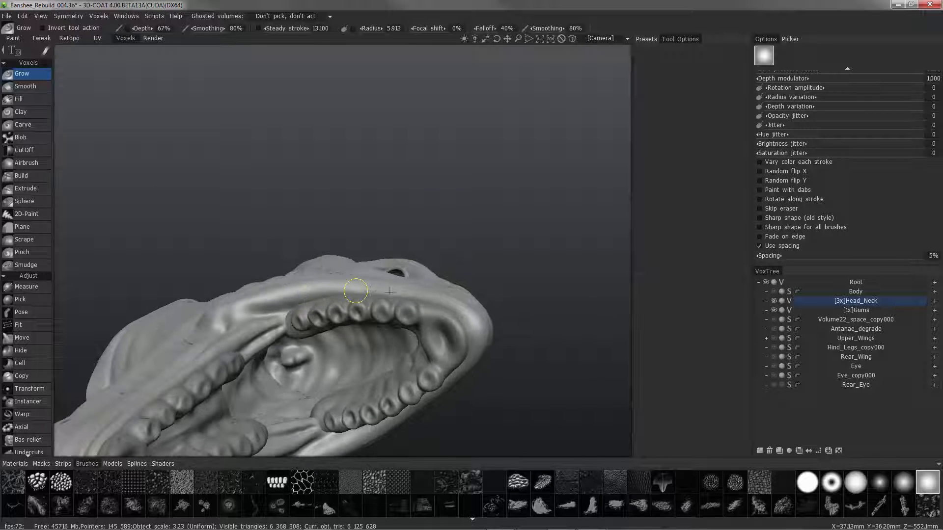
pyautogui.moveTo(354, 291)
pyautogui.keyDown('alt'); pyautogui.mouseDown()
pyautogui.moveTo(461, 307)
pyautogui.moveTo(469, 319)
pyautogui.moveTo(434, 303)
pyautogui.mouseUp(); pyautogui.keyUp('alt')
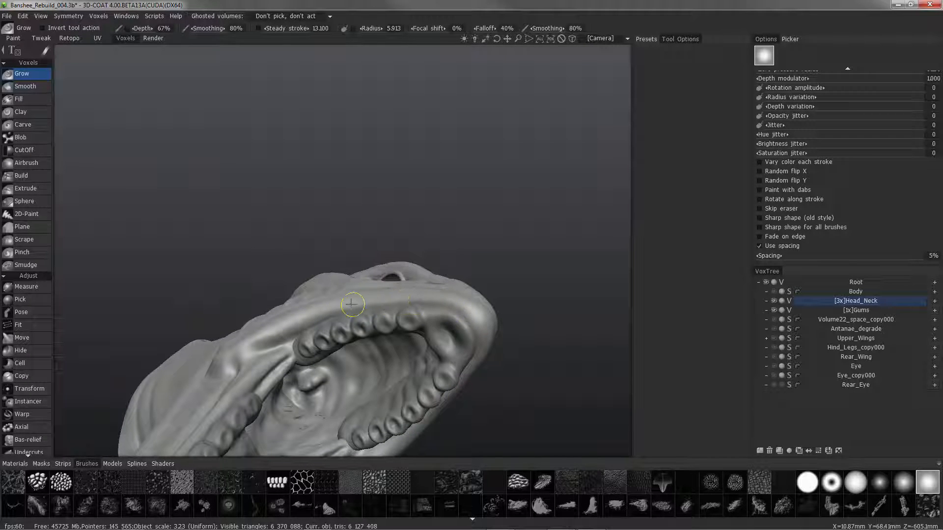
pyautogui.keyDown('alt'); pyautogui.moveTo(352, 305); pyautogui.dragTo(370, 351); pyautogui.keyUp('alt')
# Step: Fill out the rear of the upper lip toward the mouth corner, using the soft tip with 6% spacing
pyautogui.click(904, 482)
pyautogui.moveTo(454, 387)
pyautogui.keyDown('alt'); pyautogui.mouseDown()
pyautogui.moveTo(449, 346)
pyautogui.moveTo(481, 357)
pyautogui.mouseUp(); pyautogui.keyUp('alt')
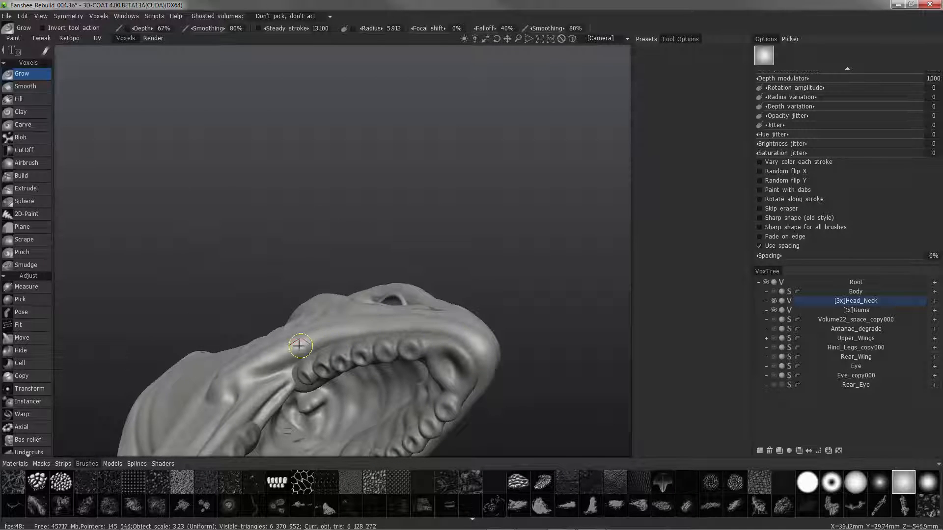
pyautogui.keyDown('alt'); pyautogui.moveTo(299, 345); pyautogui.dragTo(310, 396); pyautogui.keyUp('alt')
pyautogui.moveTo(309, 304)
pyautogui.keyDown('alt'); pyautogui.mouseDown()
pyautogui.moveTo(292, 221)
pyautogui.moveTo(367, 216)
pyautogui.moveTo(285, 218)
pyautogui.moveTo(358, 289)
pyautogui.moveTo(354, 324)
pyautogui.moveTo(444, 275)
pyautogui.moveTo(460, 298)
pyautogui.moveTo(445, 287)
pyautogui.mouseUp(); pyautogui.keyUp('alt')
pyautogui.keyDown('alt'); pyautogui.moveTo(389, 265); pyautogui.dragTo(305, 176, button='right'); pyautogui.keyUp('alt')
pyautogui.moveTo(305, 176)
pyautogui.keyDown('alt'); pyautogui.mouseDown()
pyautogui.moveTo(271, 201)
pyautogui.moveTo(312, 229)
pyautogui.moveTo(288, 227)
pyautogui.moveTo(292, 246)
pyautogui.moveTo(313, 245)
pyautogui.mouseUp(); pyautogui.keyUp('alt')
# Step: Refine the upper and lower gums where they meet the lips on the Gums volume, using Grow at radius 5.913
pyautogui.click(862, 312)
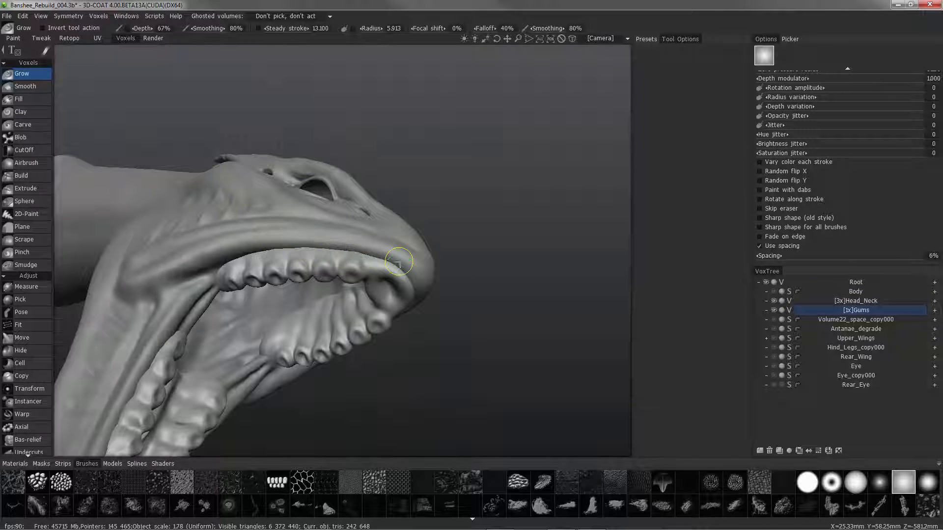
pyautogui.keyDown('alt'); pyautogui.moveTo(399, 261); pyautogui.dragTo(338, 249); pyautogui.keyUp('alt')
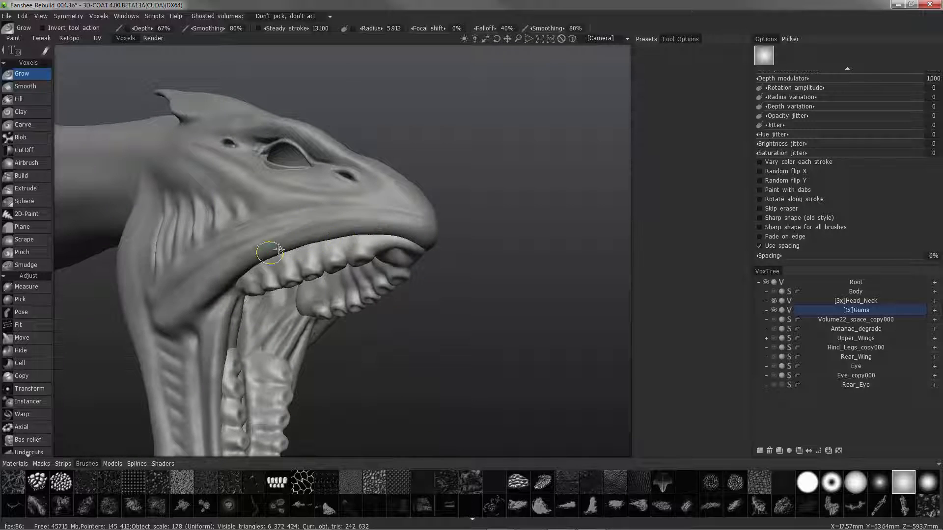
pyautogui.moveTo(278, 250)
pyautogui.keyDown('alt'); pyautogui.mouseDown()
pyautogui.moveTo(195, 311)
pyautogui.moveTo(97, 229)
pyautogui.moveTo(237, 280)
pyautogui.moveTo(310, 270)
pyautogui.moveTo(368, 326)
pyautogui.moveTo(339, 320)
pyautogui.moveTo(347, 312)
pyautogui.moveTo(370, 339)
pyautogui.mouseUp(); pyautogui.keyUp('alt')
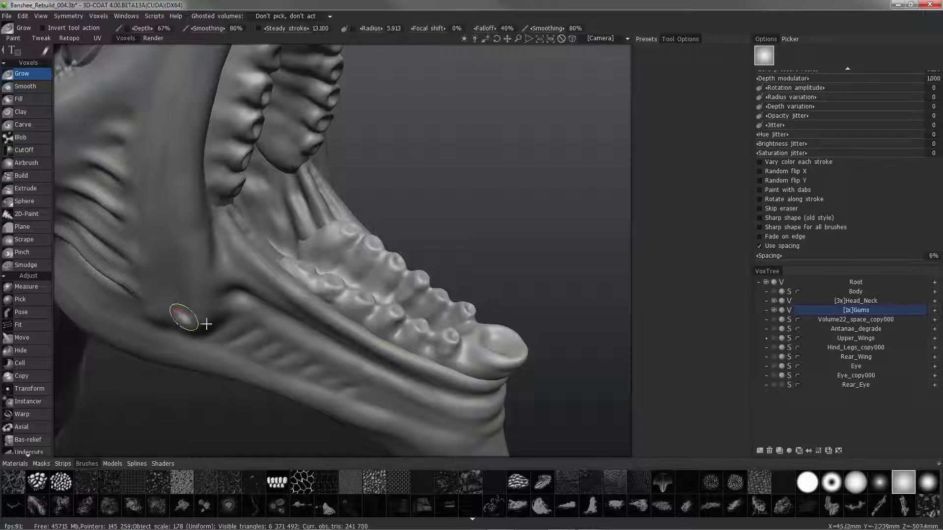
pyautogui.keyDown('alt'); pyautogui.moveTo(204, 324); pyautogui.dragTo(317, 274); pyautogui.keyUp('alt')
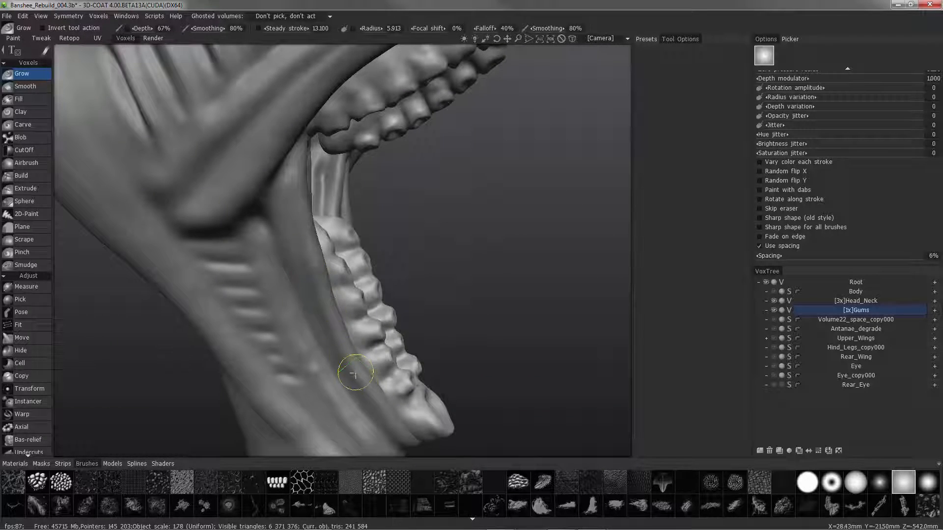
pyautogui.keyDown('alt'); pyautogui.moveTo(354, 374); pyautogui.dragTo(331, 250); pyautogui.keyUp('alt')
pyautogui.keyDown('alt'); pyautogui.moveTo(332, 249); pyautogui.dragTo(171, 267, button='right'); pyautogui.keyUp('alt')
pyautogui.keyDown('alt'); pyautogui.moveTo(170, 267); pyautogui.dragTo(118, 267, button='middle'); pyautogui.keyUp('alt')
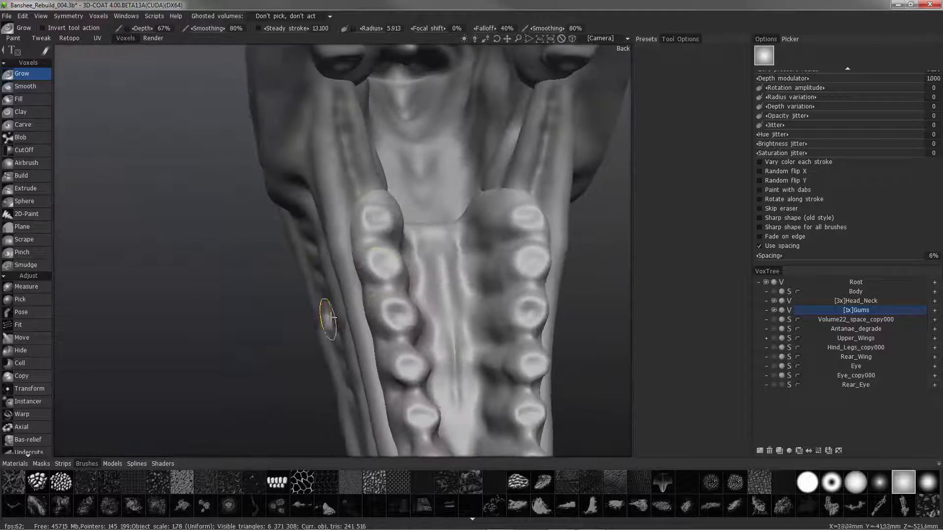
pyautogui.keyDown('alt'); pyautogui.moveTo(332, 318); pyautogui.dragTo(309, 248, button='right'); pyautogui.keyUp('alt')
pyautogui.moveTo(309, 249)
pyautogui.keyDown('alt'); pyautogui.mouseDown()
pyautogui.moveTo(336, 339)
pyautogui.moveTo(307, 355)
pyautogui.moveTo(290, 344)
pyautogui.moveTo(354, 347)
pyautogui.mouseUp(); pyautogui.keyUp('alt')
# Step: Shape the lower gum's inner side and taper its rear ends, using Grow with a 5% spacing tip at radius 4.753
pyautogui.click(920, 484)
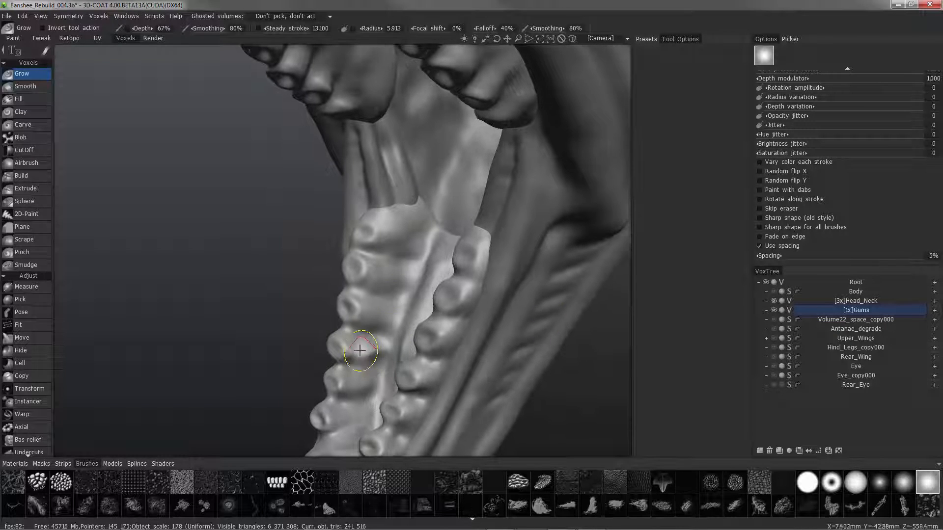
pyautogui.moveTo(382, 356)
pyautogui.keyDown('alt'); pyautogui.mouseDown()
pyautogui.moveTo(326, 348)
pyautogui.moveTo(352, 342)
pyautogui.mouseUp(); pyautogui.keyUp('alt')
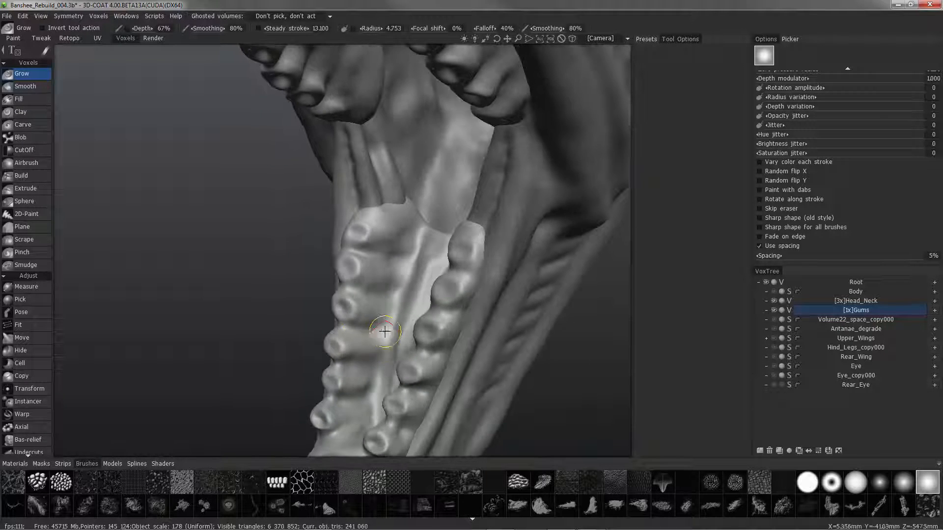
pyautogui.moveTo(378, 300)
pyautogui.mouseDown()
pyautogui.moveTo(360, 297)
pyautogui.moveTo(394, 270)
pyautogui.moveTo(355, 270)
pyautogui.moveTo(400, 243)
pyautogui.moveTo(328, 164)
pyautogui.mouseUp()
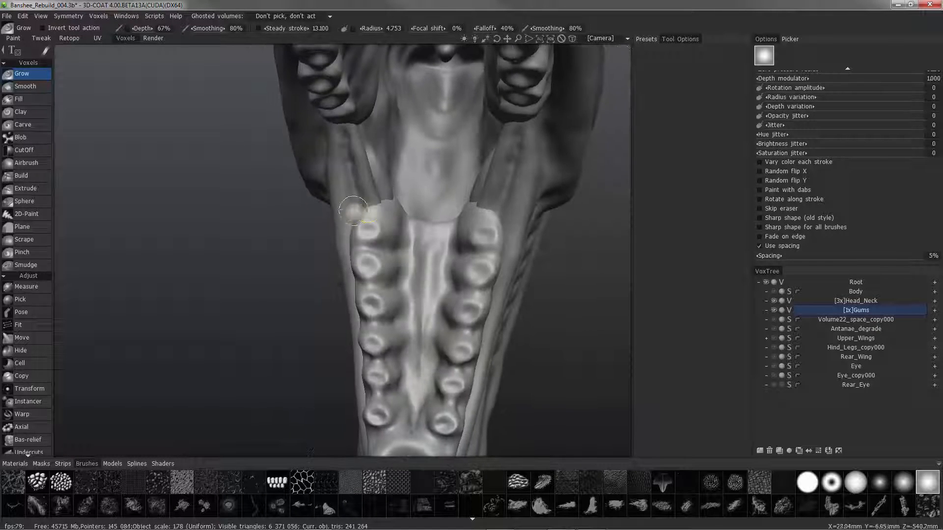
pyautogui.moveTo(355, 211)
pyautogui.mouseDown()
pyautogui.moveTo(373, 208)
pyautogui.moveTo(359, 207)
pyautogui.moveTo(374, 202)
pyautogui.moveTo(358, 196)
pyautogui.moveTo(363, 190)
pyautogui.mouseUp()
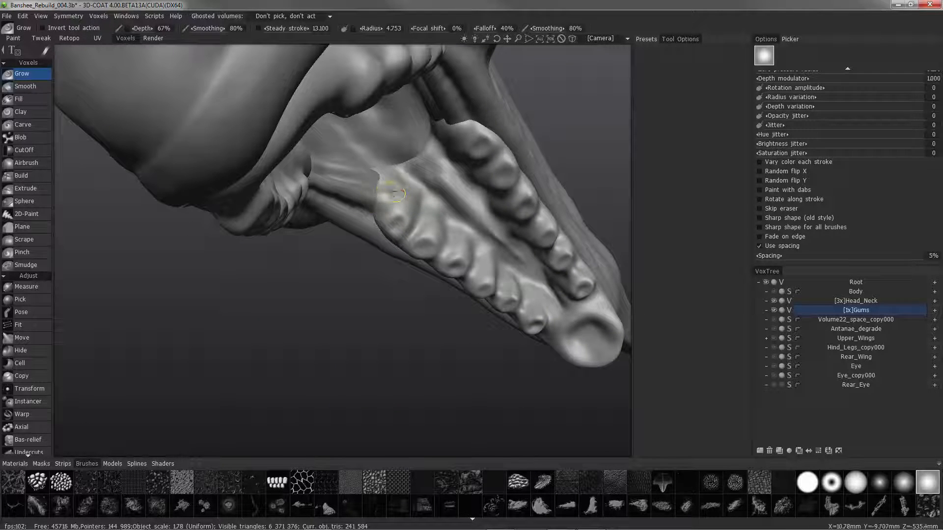
pyautogui.keyDown('alt'); pyautogui.moveTo(388, 176); pyautogui.dragTo(599, 258); pyautogui.keyUp('alt')
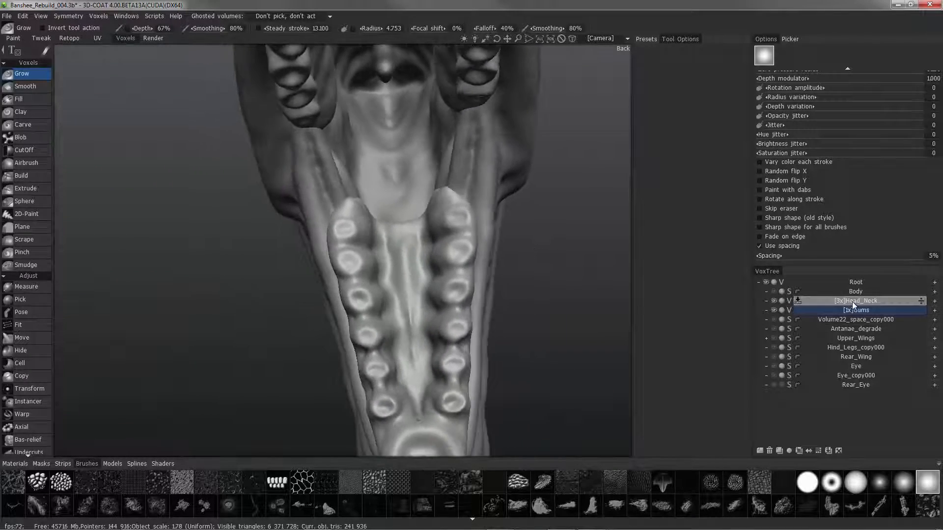
# Step: Adjust the jaw tissue behind the rear of the lower gum on Head_Neck with Move at radius 16.376
pyautogui.click(855, 301)
pyautogui.click(27, 338)
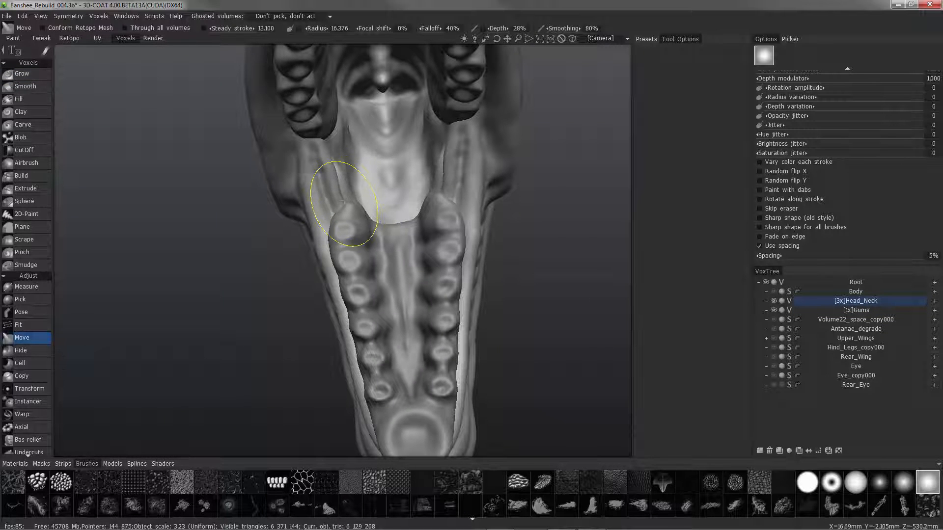
pyautogui.moveTo(349, 192)
pyautogui.keyDown('alt'); pyautogui.mouseDown()
pyautogui.moveTo(295, 236)
pyautogui.moveTo(164, 282)
pyautogui.moveTo(130, 204)
pyautogui.moveTo(177, 305)
pyautogui.moveTo(246, 310)
pyautogui.mouseUp(); pyautogui.keyUp('alt')
# Step: Smooth the rear ends of the lower gum on the Gums volume at radius 5.585
pyautogui.click(853, 311)
pyautogui.keyDown('alt'); pyautogui.moveTo(417, 236); pyautogui.dragTo(344, 285, button='right'); pyautogui.keyUp('alt')
pyautogui.click(26, 87)
pyautogui.keyDown('alt'); pyautogui.moveTo(275, 221); pyautogui.dragTo(329, 304, button='right'); pyautogui.keyUp('alt')
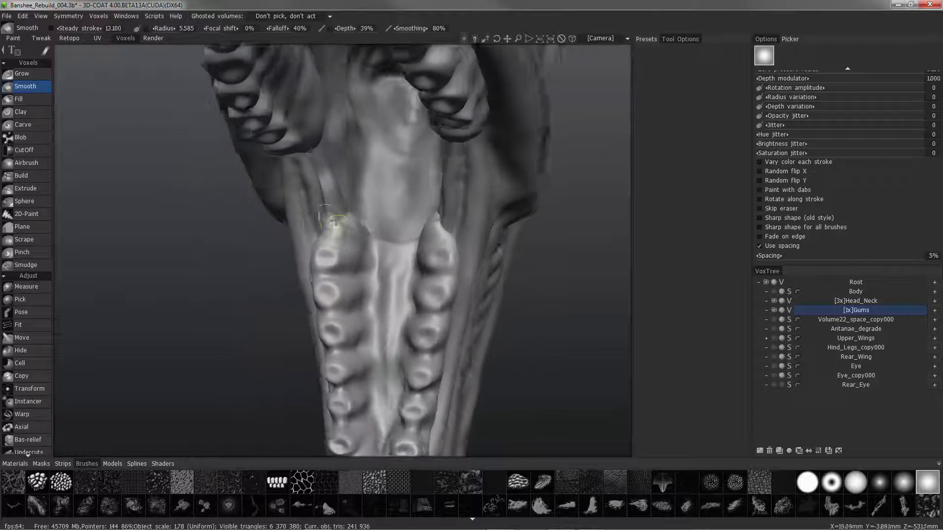
pyautogui.keyDown('alt'); pyautogui.moveTo(335, 224); pyautogui.dragTo(334, 232); pyautogui.keyUp('alt')
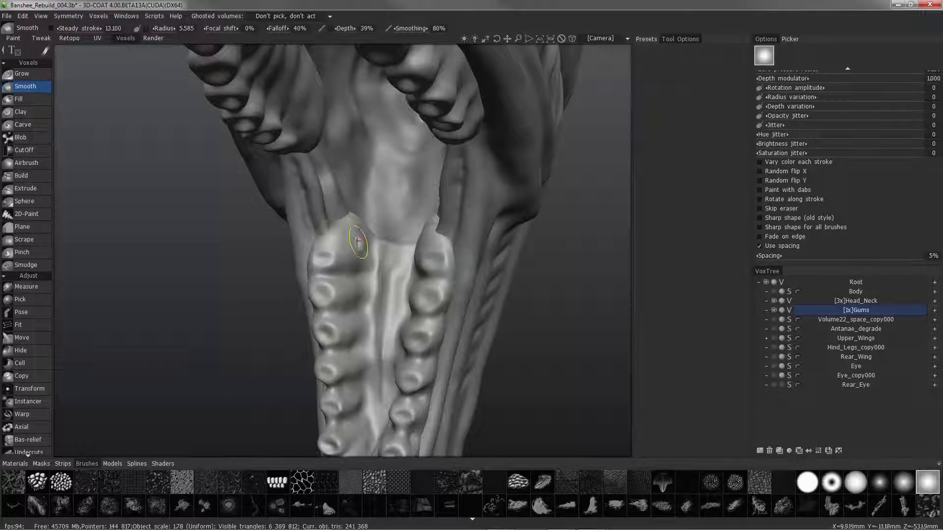
# Step: Smooth the front of the upper lip at the snout tip on Head_Neck, enlarging the brush radius to 7.261
pyautogui.keyDown('alt'); pyautogui.moveTo(346, 239); pyautogui.dragTo(290, 181, button='right'); pyautogui.keyUp('alt')
pyautogui.keyDown('alt'); pyautogui.moveTo(291, 181); pyautogui.dragTo(198, 194); pyautogui.keyUp('alt')
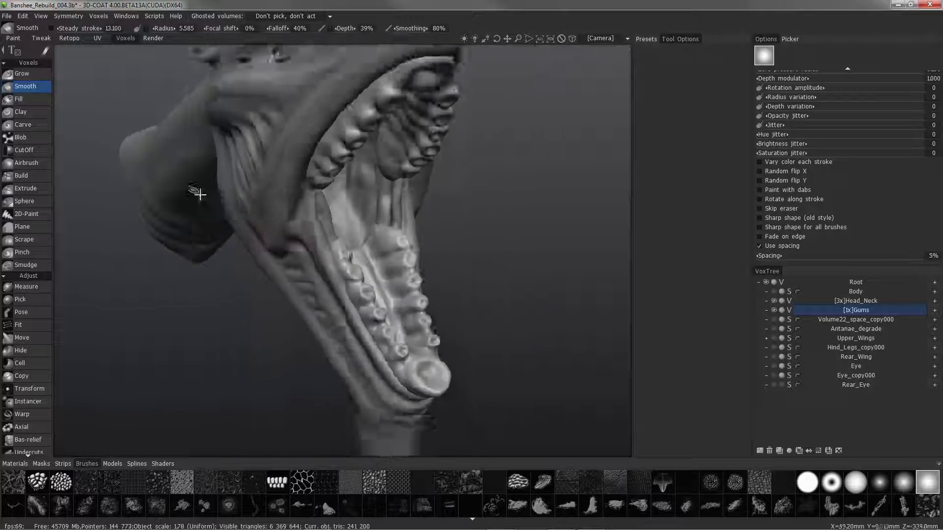
pyautogui.keyDown('alt'); pyautogui.moveTo(198, 193); pyautogui.dragTo(260, 285, button='right'); pyautogui.keyUp('alt')
pyautogui.keyDown('alt'); pyautogui.moveTo(261, 285); pyautogui.dragTo(283, 281); pyautogui.keyUp('alt')
pyautogui.keyDown('alt'); pyautogui.moveTo(349, 213); pyautogui.dragTo(319, 153); pyautogui.keyUp('alt')
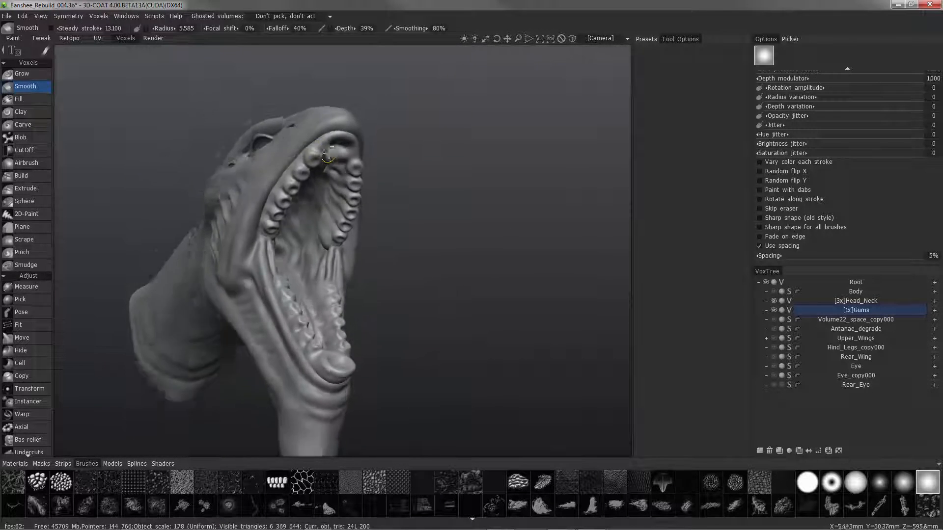
pyautogui.keyDown('alt'); pyautogui.moveTo(284, 274); pyautogui.dragTo(375, 149); pyautogui.keyUp('alt')
pyautogui.keyDown('alt'); pyautogui.moveTo(336, 193); pyautogui.dragTo(354, 103); pyautogui.keyUp('alt')
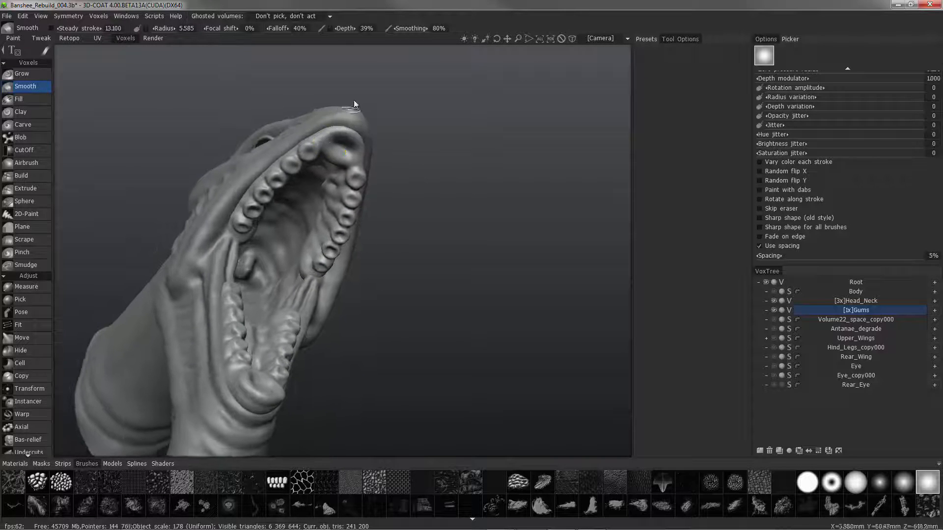
pyautogui.click(858, 303)
pyautogui.moveTo(370, 142)
pyautogui.keyDown('alt'); pyautogui.mouseDown()
pyautogui.moveTo(373, 128)
pyautogui.moveTo(364, 121)
pyautogui.moveTo(377, 118)
pyautogui.mouseUp(); pyautogui.keyUp('alt')
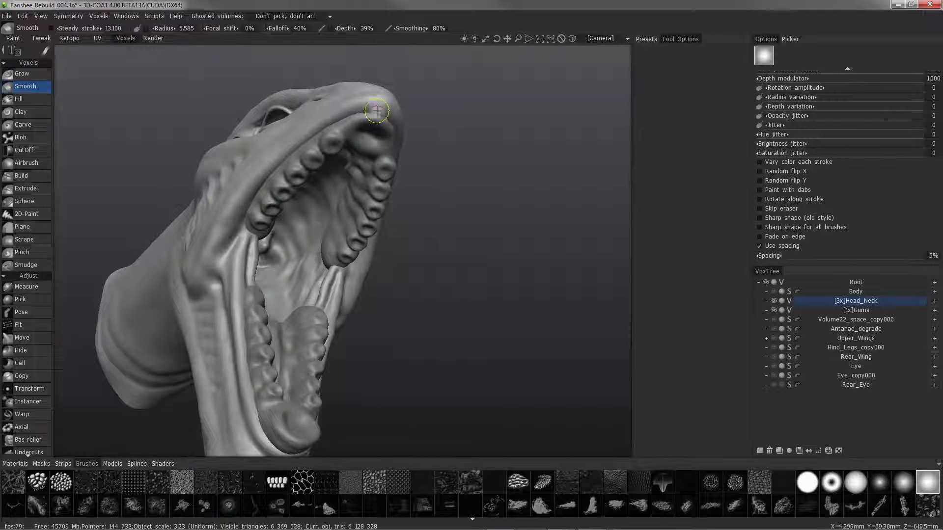
pyautogui.keyDown('alt'); pyautogui.moveTo(377, 111); pyautogui.dragTo(370, 119, button='right'); pyautogui.keyUp('alt')
pyautogui.press(']')
pyautogui.moveTo(387, 113); pyautogui.dragTo(360, 109)
pyautogui.moveTo(376, 103)
pyautogui.mouseDown()
pyautogui.moveTo(358, 99)
pyautogui.moveTo(391, 104)
pyautogui.mouseUp()
# Step: Grow the front of the upper gum beneath the lip on the Gums volume at radius 4.753
pyautogui.click(858, 310)
pyautogui.keyDown('alt'); pyautogui.moveTo(422, 196); pyautogui.dragTo(365, 186); pyautogui.keyUp('alt')
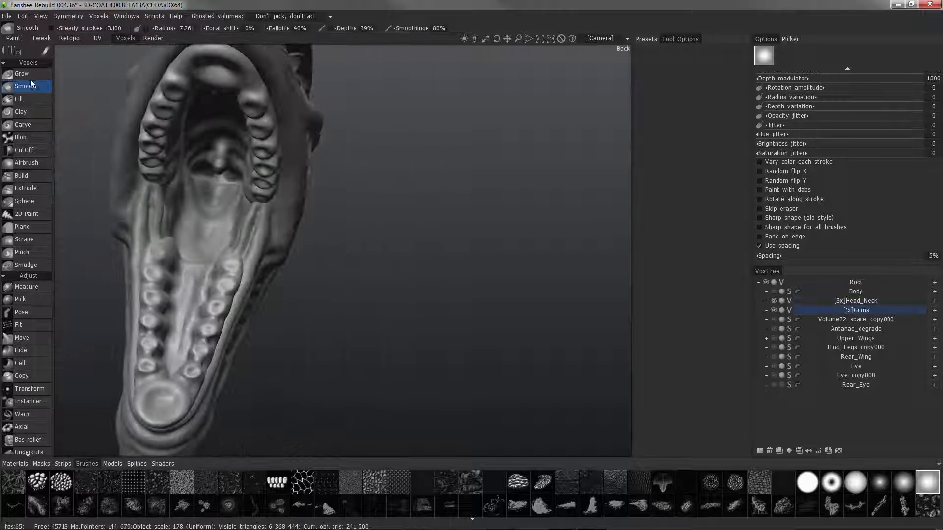
pyautogui.click(25, 75)
pyautogui.moveTo(294, 105)
pyautogui.keyDown('alt'); pyautogui.mouseDown()
pyautogui.moveTo(288, 128)
pyautogui.moveTo(300, 108)
pyautogui.mouseUp(); pyautogui.keyUp('alt')
pyautogui.moveTo(245, 212)
pyautogui.mouseDown()
pyautogui.moveTo(235, 211)
pyautogui.moveTo(295, 211)
pyautogui.mouseUp()
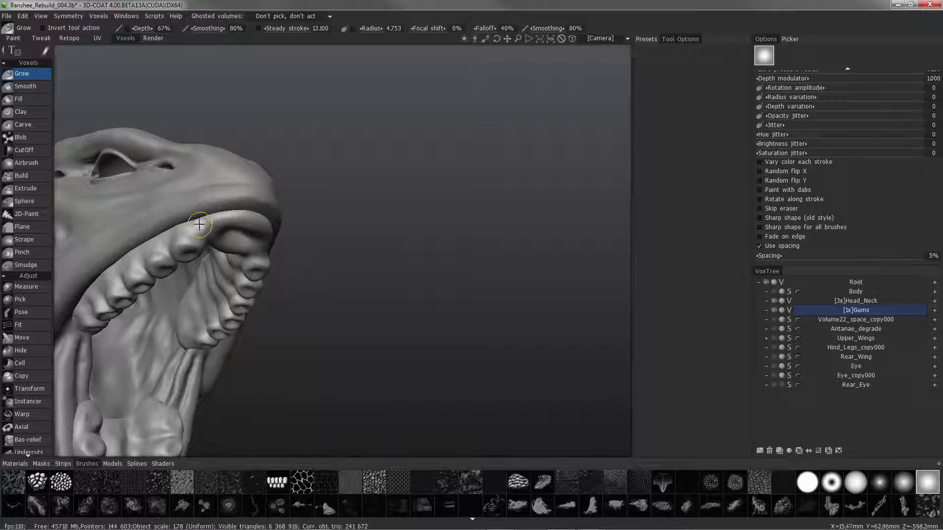
# Step: Build up the front socket area of the upper gum on the Gums volume at radius 4.900
pyautogui.keyDown('alt'); pyautogui.moveTo(188, 225); pyautogui.dragTo(83, 155); pyautogui.keyUp('alt')
pyautogui.click(25, 175)
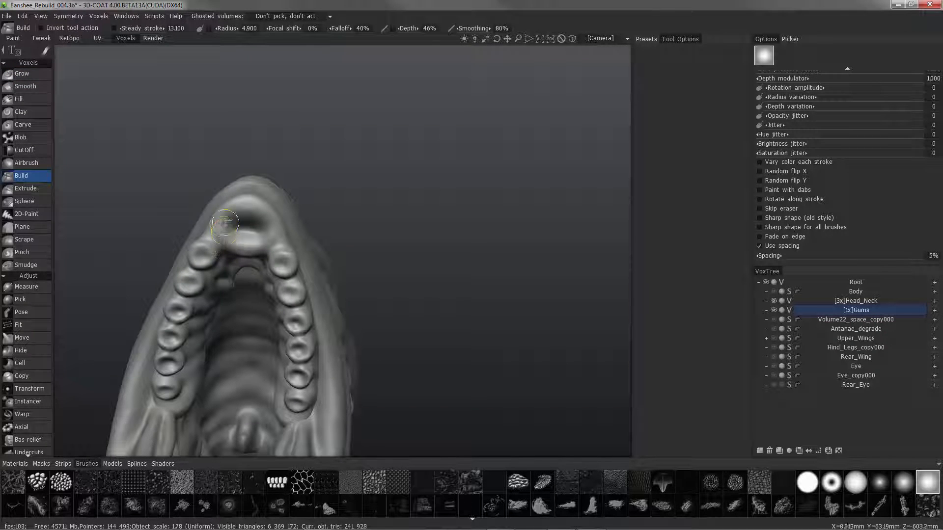
pyautogui.moveTo(222, 234); pyautogui.dragTo(215, 219)
pyautogui.moveTo(196, 224)
pyautogui.keyDown('alt'); pyautogui.mouseDown()
pyautogui.moveTo(228, 272)
pyautogui.moveTo(241, 274)
pyautogui.mouseUp(); pyautogui.keyUp('alt')
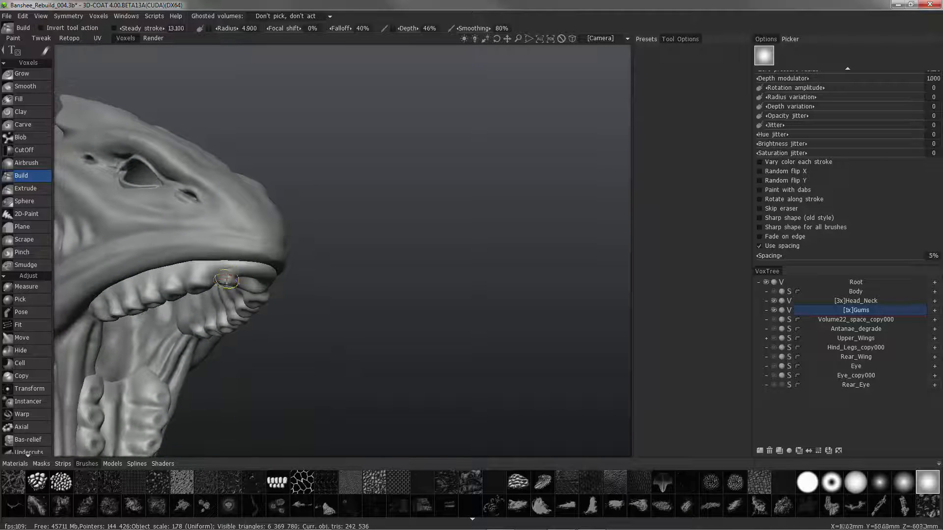
pyautogui.moveTo(242, 267)
pyautogui.keyDown('alt'); pyautogui.mouseDown()
pyautogui.moveTo(225, 274)
pyautogui.moveTo(240, 271)
pyautogui.moveTo(238, 282)
pyautogui.moveTo(217, 285)
pyautogui.moveTo(240, 265)
pyautogui.mouseUp(); pyautogui.keyUp('alt')
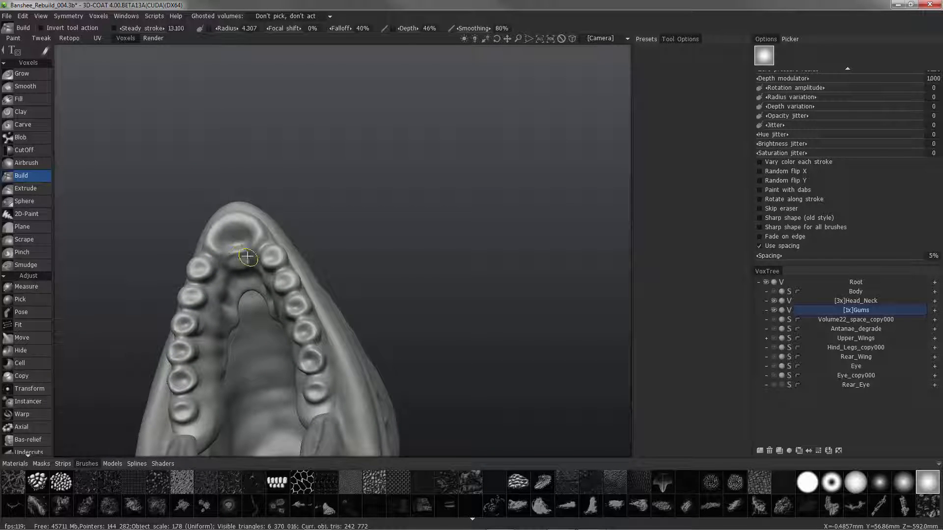
# Step: Build up the inner side of the upper gum behind the large front socket at radius 5.131
pyautogui.moveTo(247, 253)
pyautogui.keyDown('alt'); pyautogui.mouseDown()
pyautogui.moveTo(213, 246)
pyautogui.moveTo(221, 270)
pyautogui.mouseUp(); pyautogui.keyUp('alt')
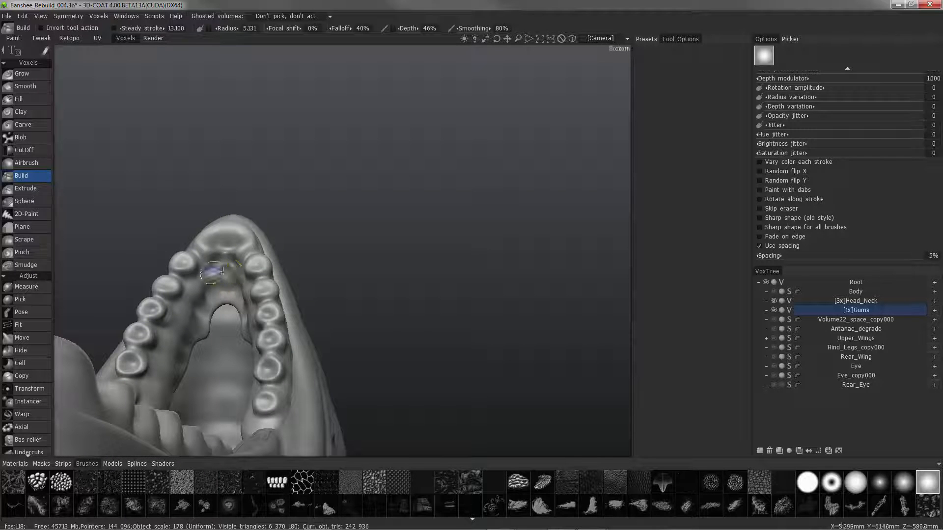
pyautogui.moveTo(224, 304)
pyautogui.keyDown('alt'); pyautogui.mouseDown()
pyautogui.moveTo(189, 358)
pyautogui.moveTo(209, 362)
pyautogui.moveTo(206, 344)
pyautogui.moveTo(136, 284)
pyautogui.mouseUp(); pyautogui.keyUp('alt')
pyautogui.keyDown('alt'); pyautogui.moveTo(134, 280); pyautogui.dragTo(134, 280, button='middle'); pyautogui.keyUp('alt')
pyautogui.keyDown('alt'); pyautogui.moveTo(134, 280); pyautogui.dragTo(201, 337); pyautogui.keyUp('alt')
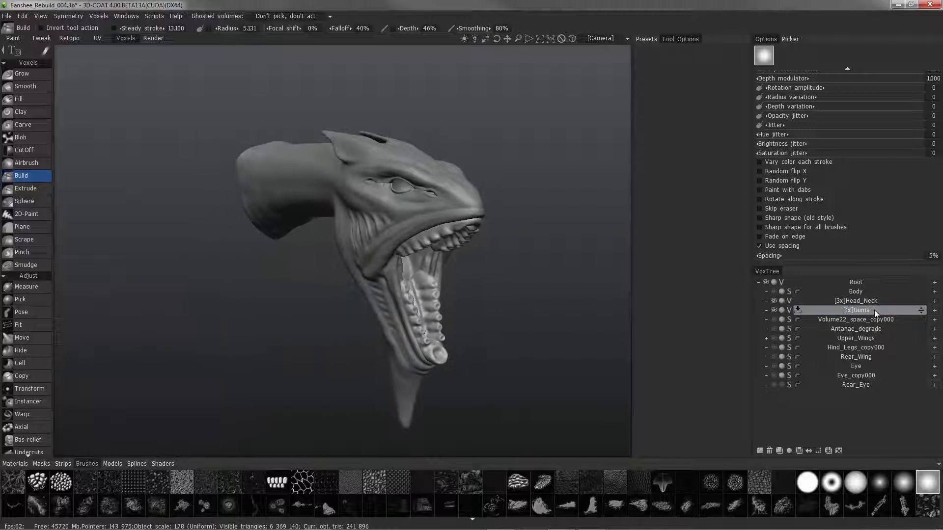
# Step: Store the Gums volume as a reusable model in the Banshee models folder with a 52.023 percent polygon reduction
pyautogui.keyDown('alt'); pyautogui.moveTo(404, 407); pyautogui.dragTo(394, 410); pyautogui.keyUp('alt')
pyautogui.click(111, 464)
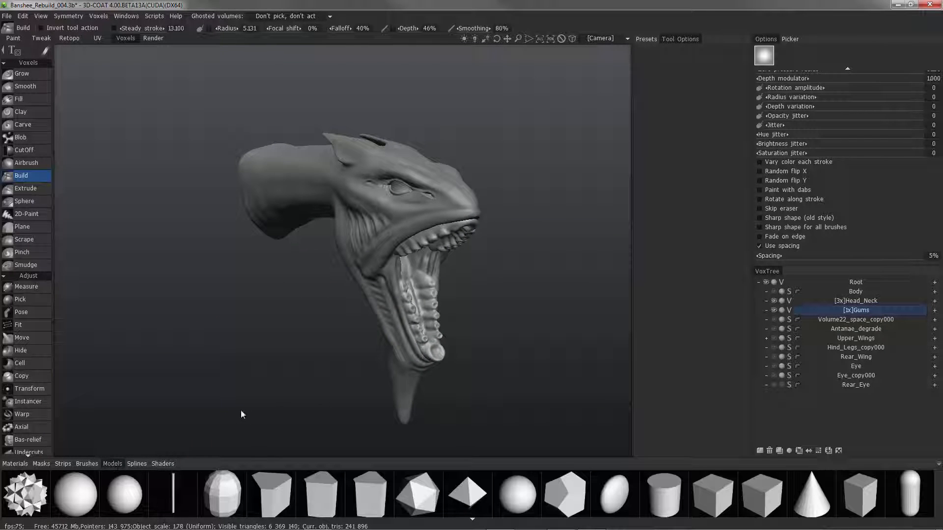
pyautogui.click(939, 464)
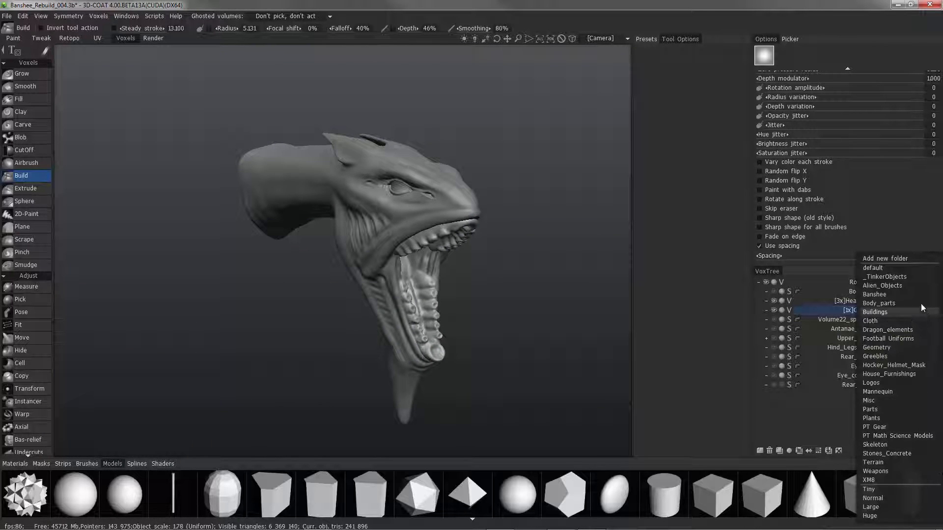
pyautogui.click(891, 295)
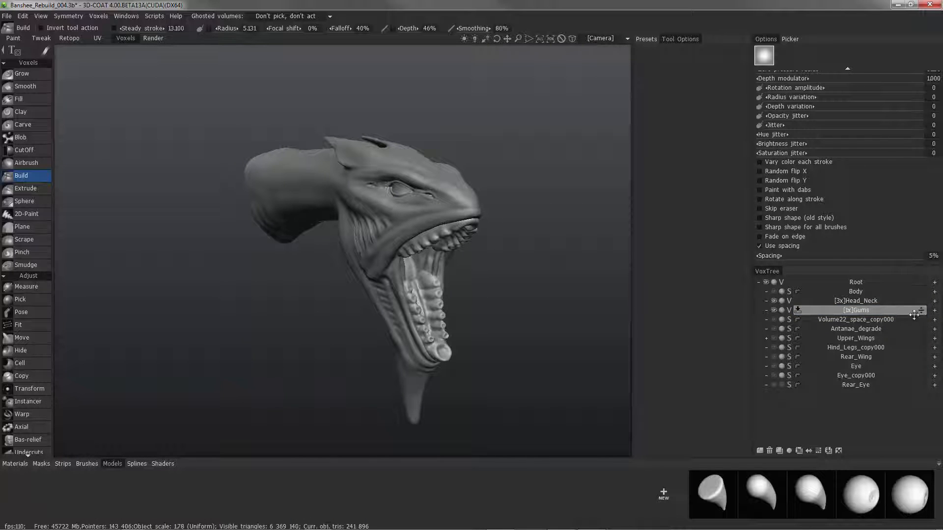
pyautogui.moveTo(913, 314); pyautogui.dragTo(633, 493)
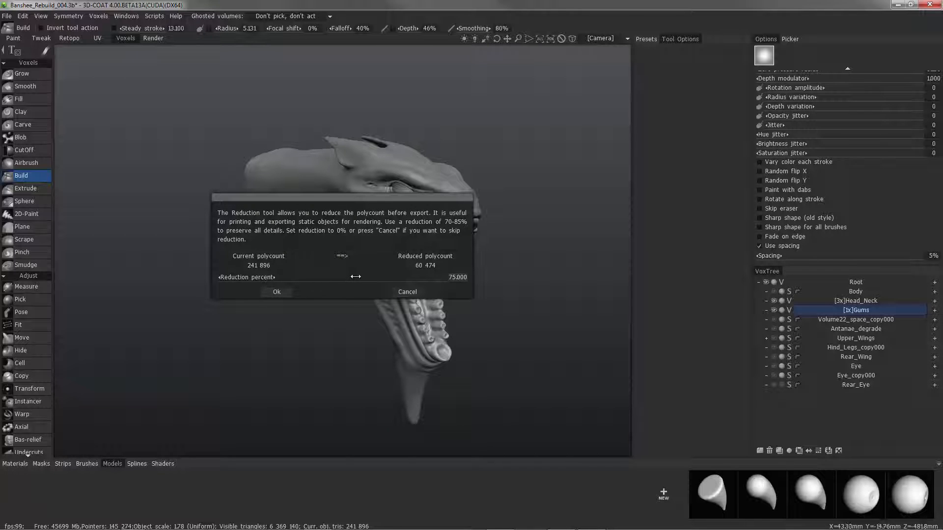
pyautogui.moveTo(346, 277); pyautogui.dragTo(344, 277)
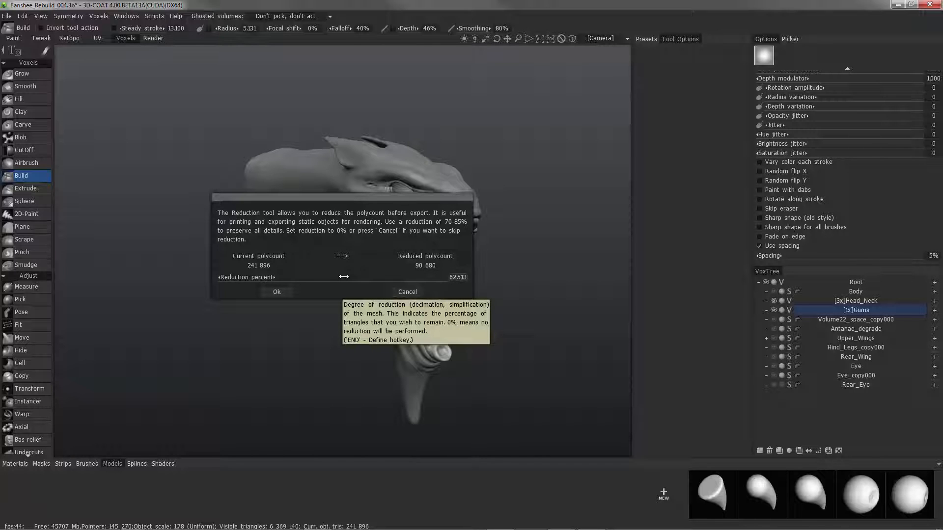
pyautogui.moveTo(343, 276); pyautogui.dragTo(334, 276)
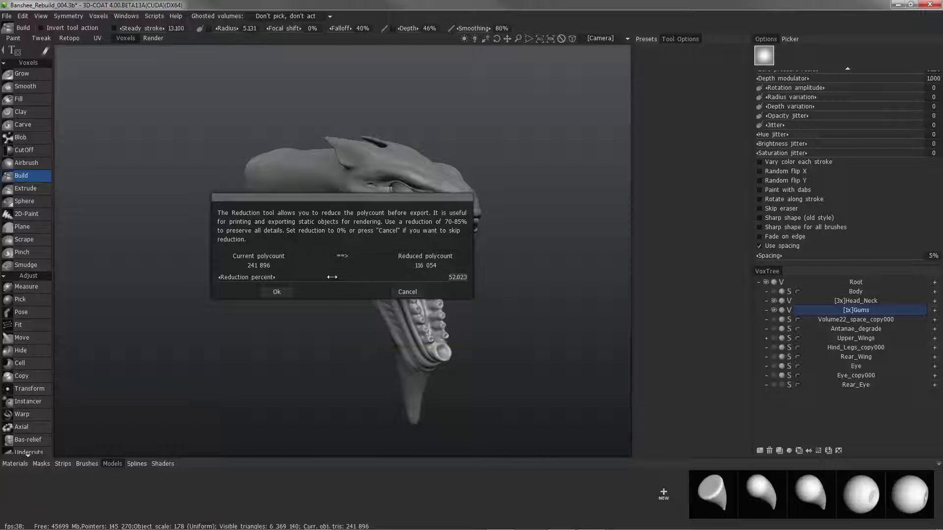
pyautogui.click(278, 292)
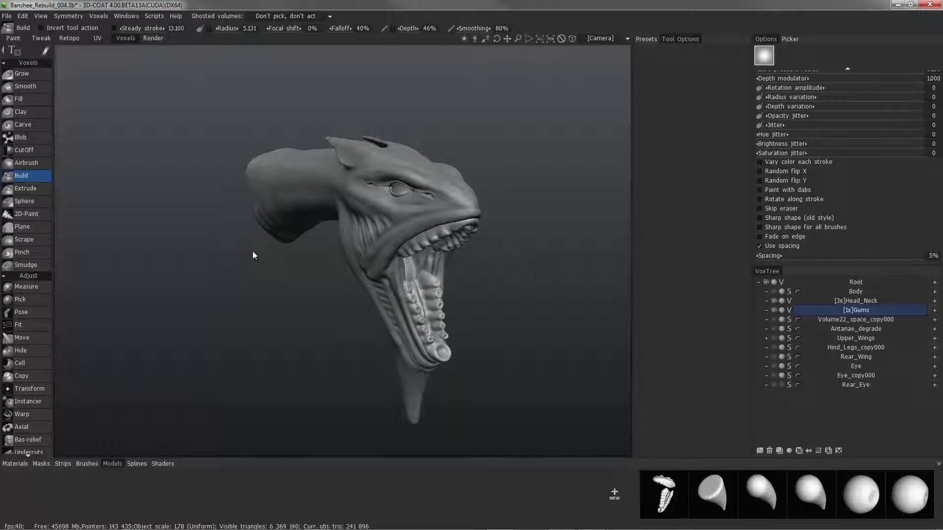
# Step: Merge the Gums volume into the Head_Neck volume
pyautogui.moveTo(252, 252); pyautogui.dragTo(270, 245)
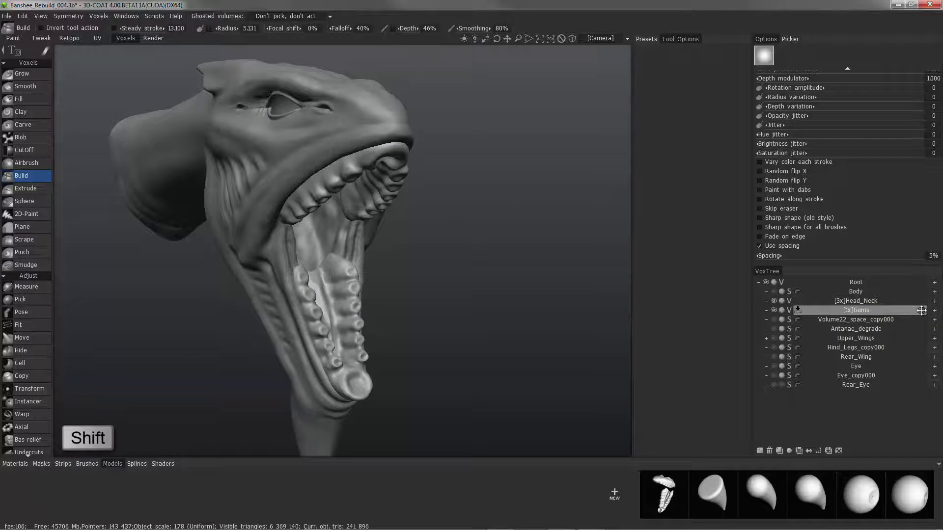
pyautogui.keyDown('shift'); pyautogui.moveTo(921, 311); pyautogui.dragTo(919, 303); pyautogui.keyUp('shift')
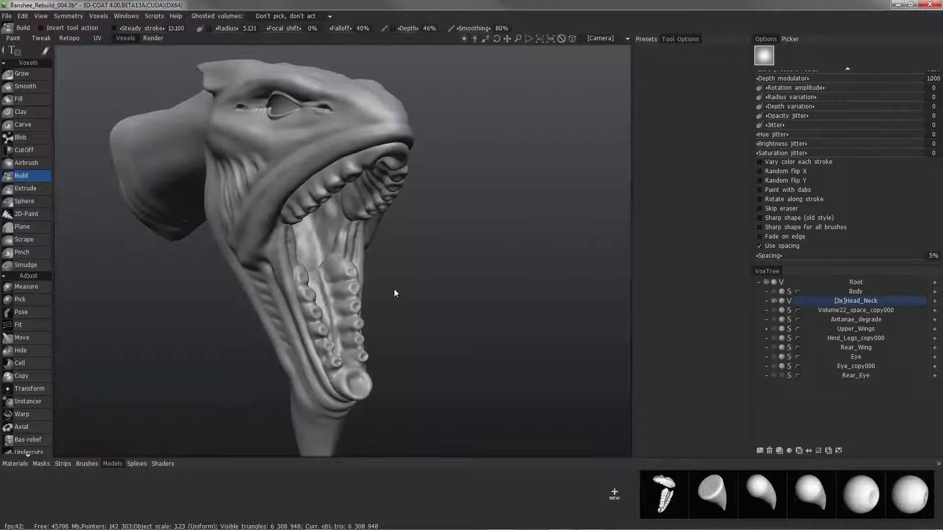
# Step: Blend the seam between the rear of the lower gum and the jaw on Head_Neck, using Smooth and Build at radius 3.080
pyautogui.click(29, 87)
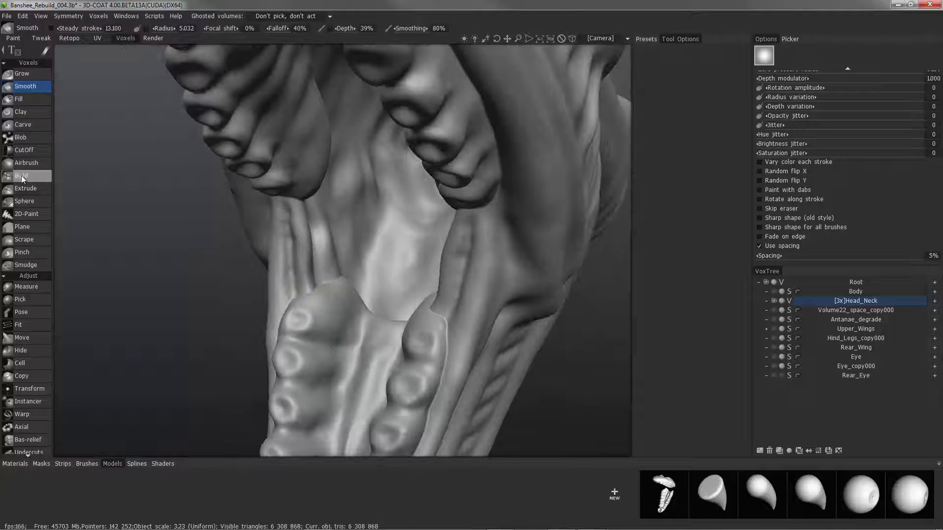
pyautogui.click(21, 175)
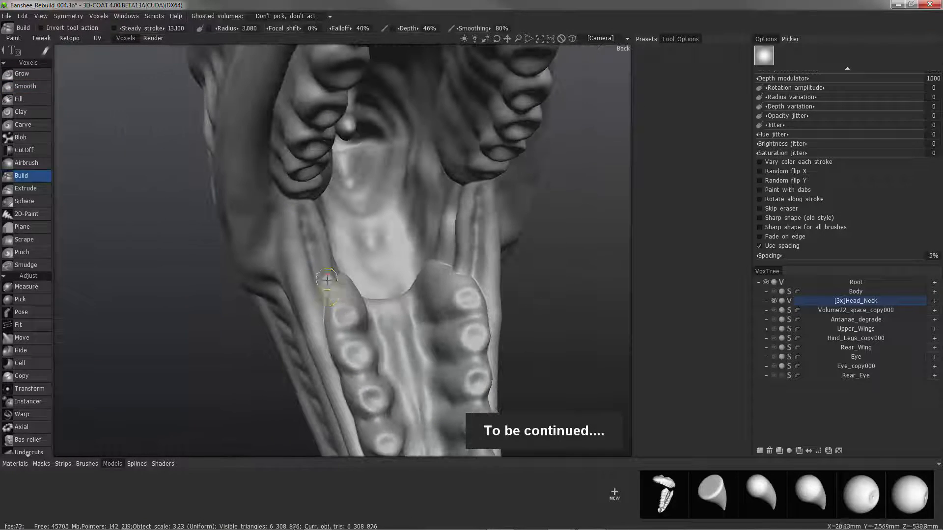
pyautogui.moveTo(327, 280); pyautogui.dragTo(331, 287)
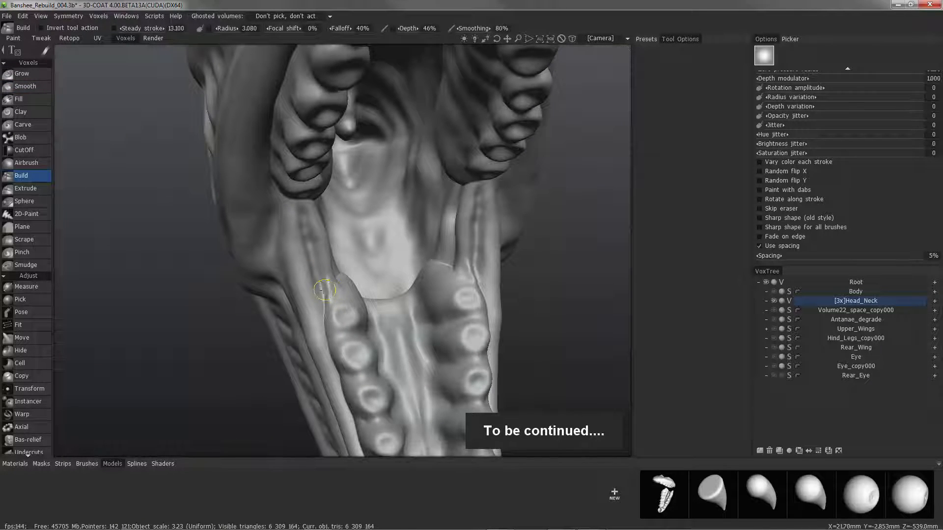